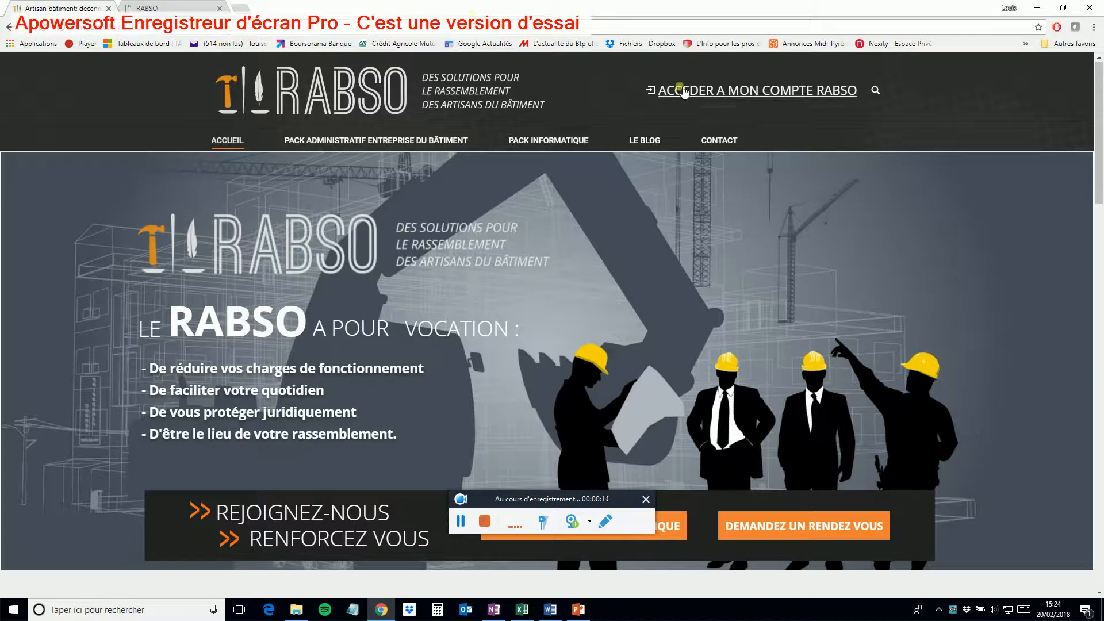
- Open the RABSO account area and review the client list grouped by worksite status
right_click(684, 92)
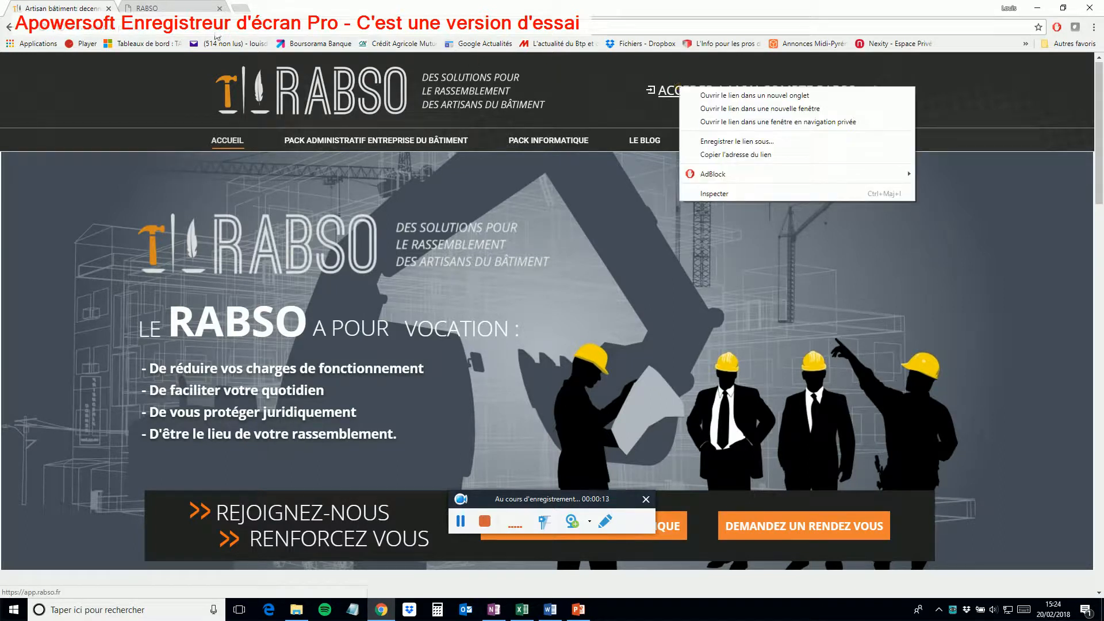
left_click(638, 98)
left_click(684, 93)
left_click(163, 9)
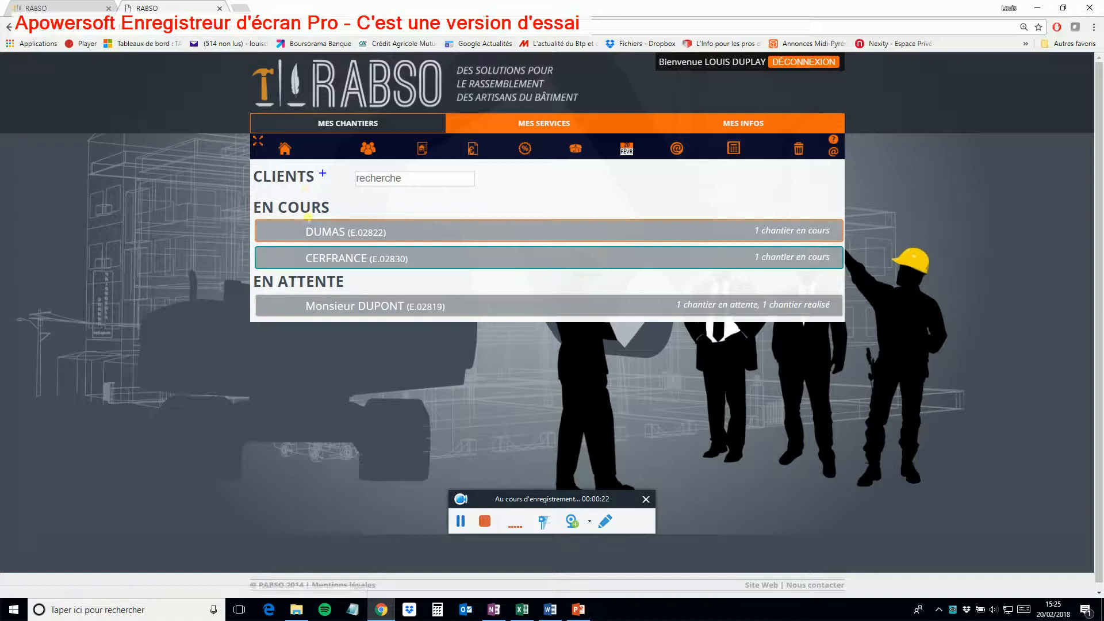
mouse_move(305, 258)
mouse_move(318, 311)
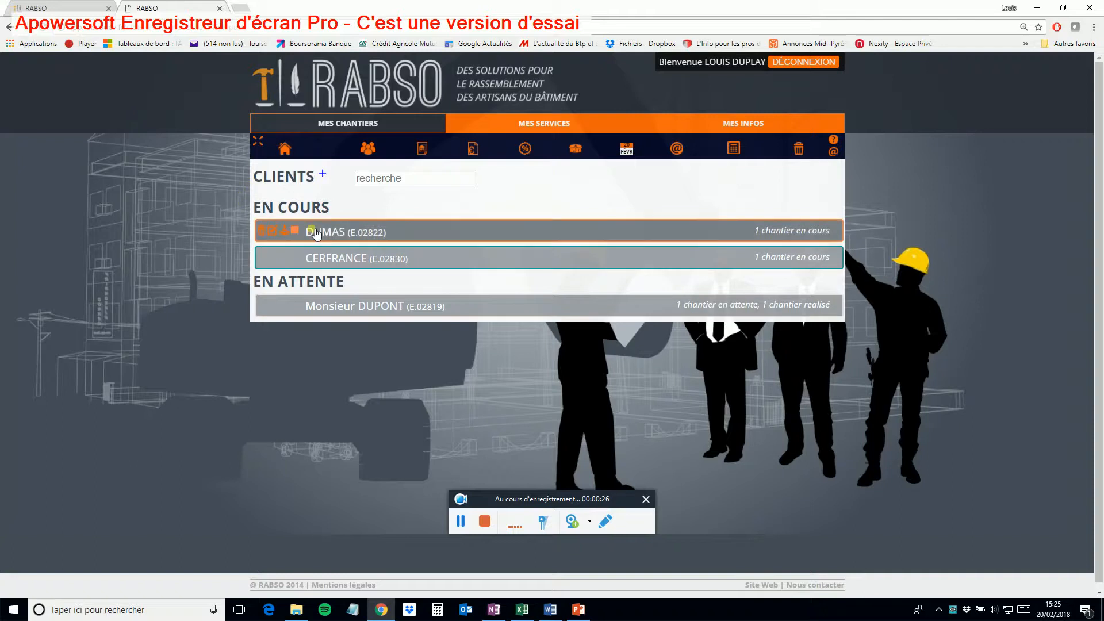
mouse_move(259, 268)
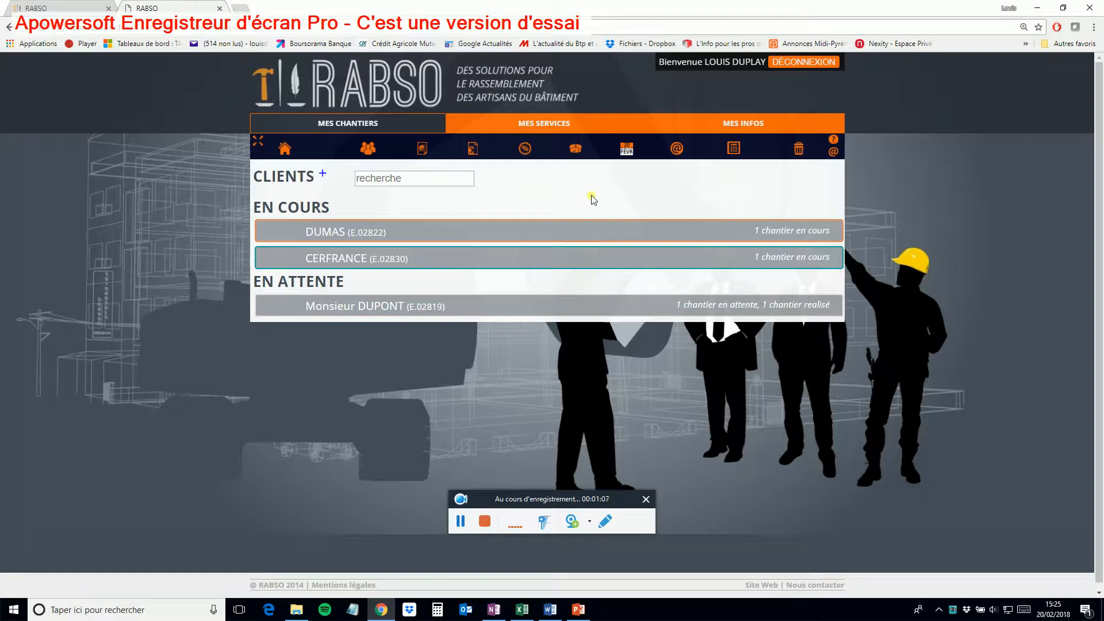
- Review the personal profile, the company details and the team members in the account's own information section
left_click(726, 127)
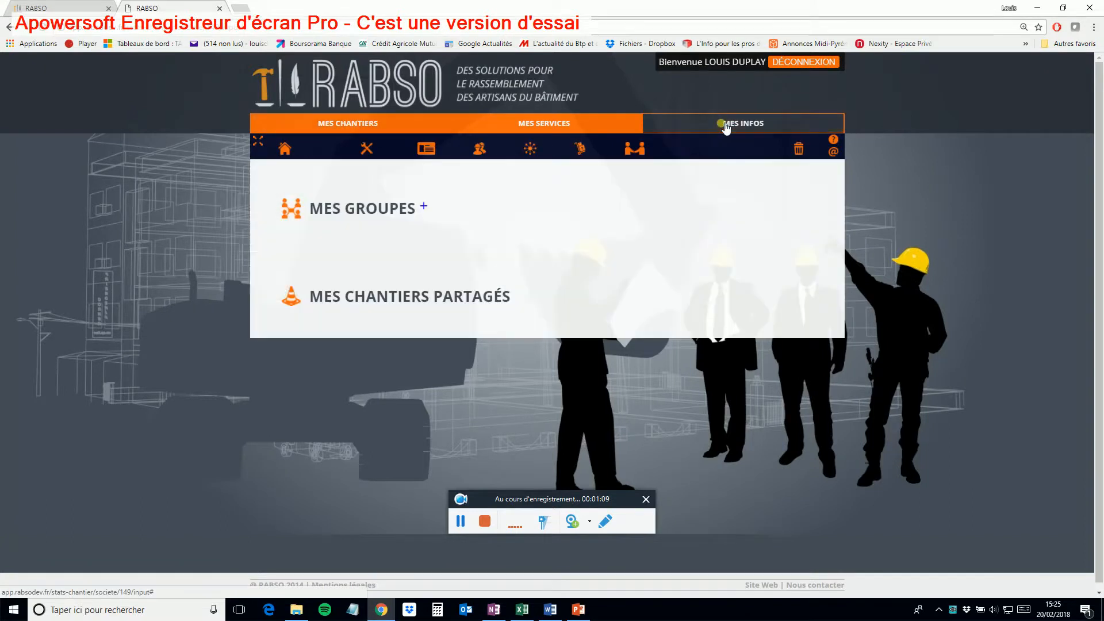
left_click(367, 150)
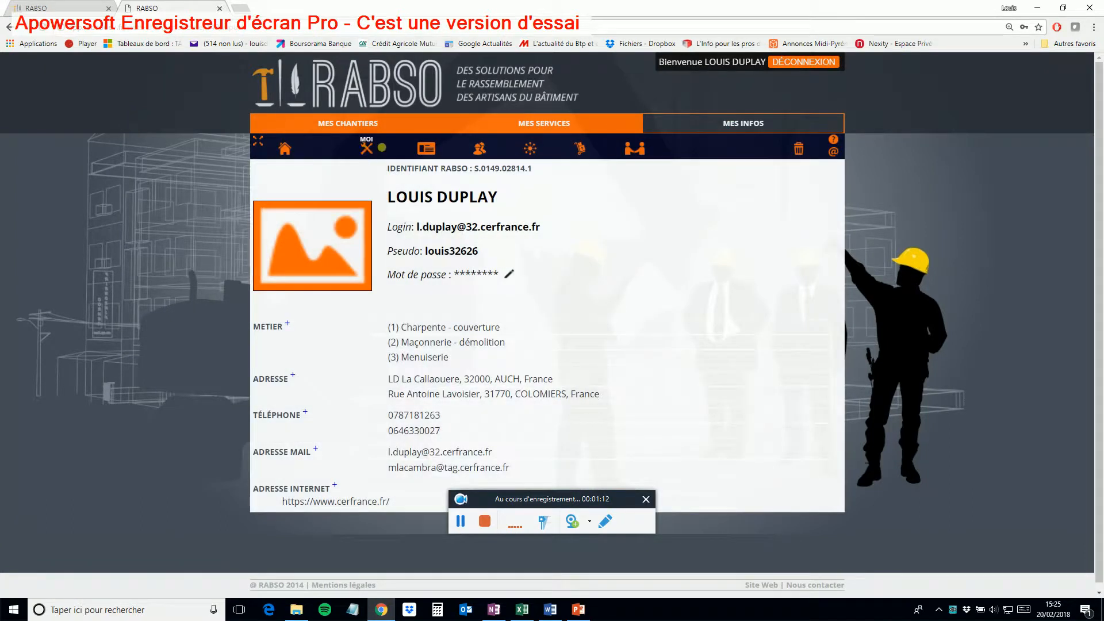
left_click(428, 149)
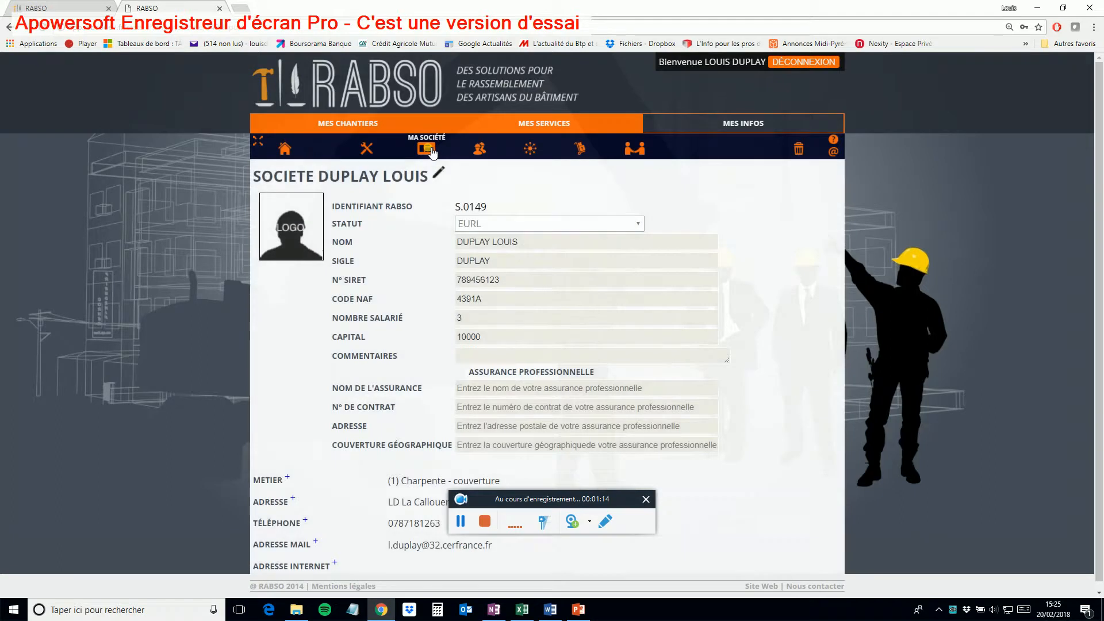
left_click(474, 150)
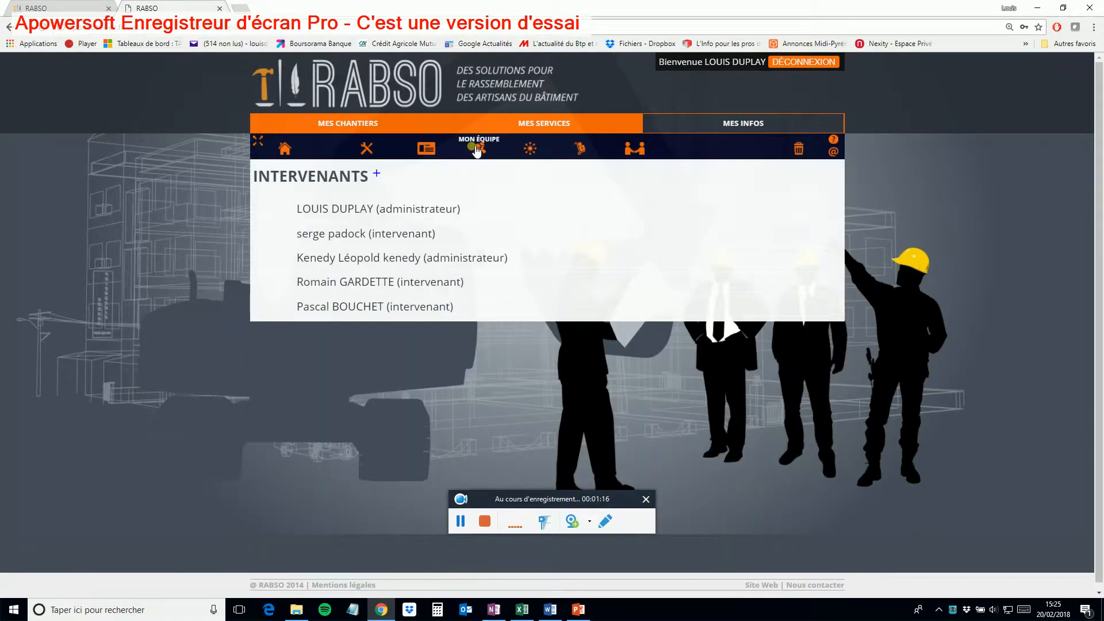
mouse_move(458, 209)
- Return to the worksites and open the company statistics data-entry form from the period statistics
left_click(368, 130)
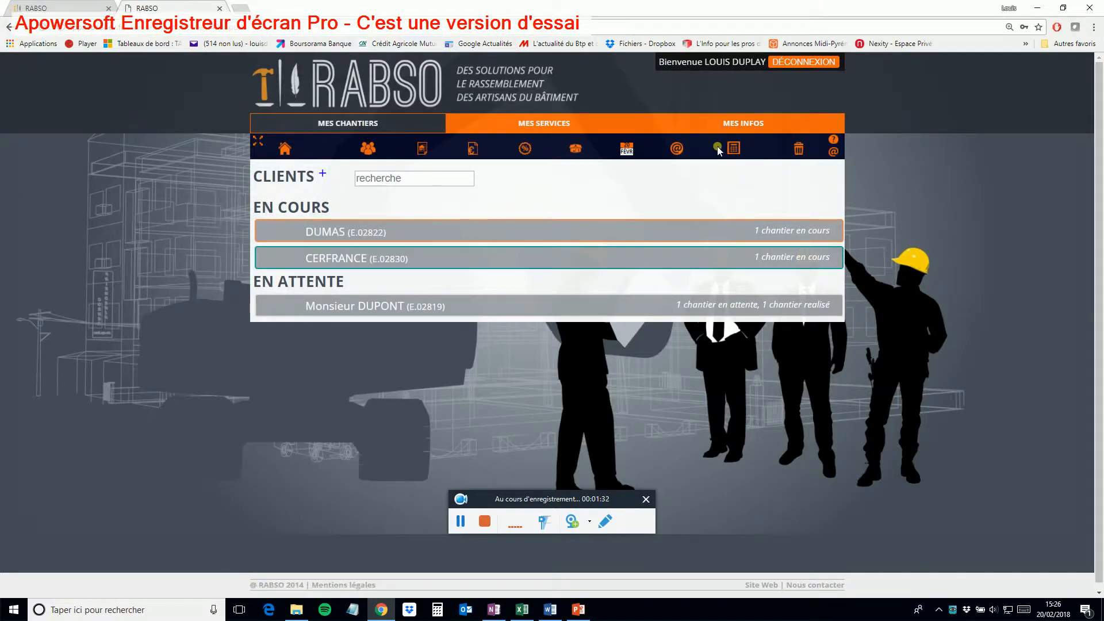
left_click(732, 150)
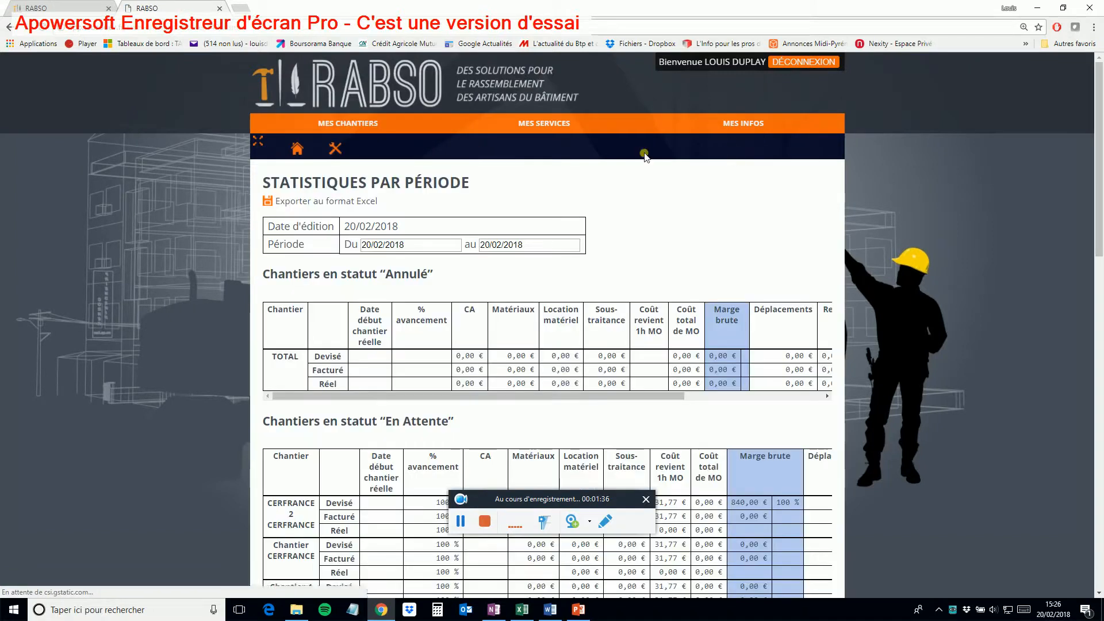
left_click(331, 148)
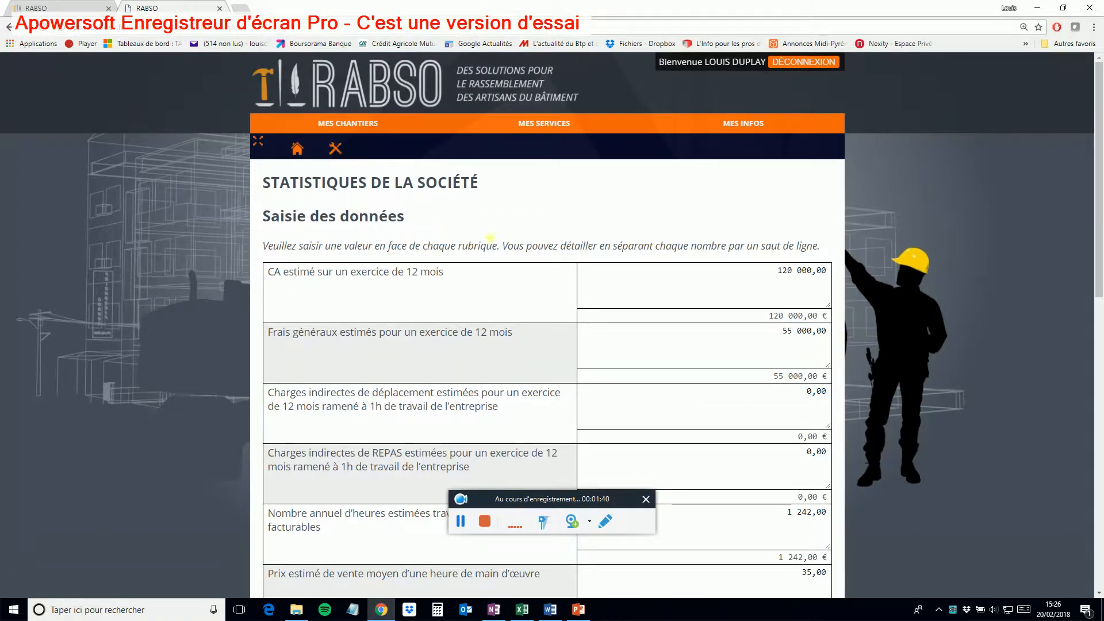
scroll(500, 313, "down", 1)
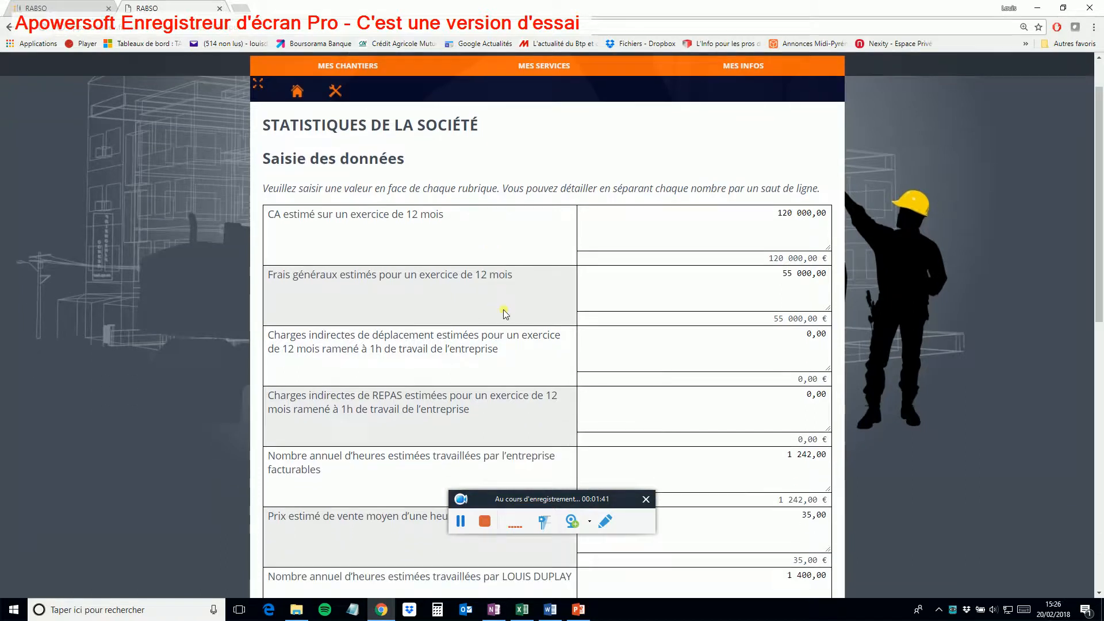
- Examine the company fields for overheads, indirect travel and meal charges, billable annual hours and average labour selling price
left_click(639, 282)
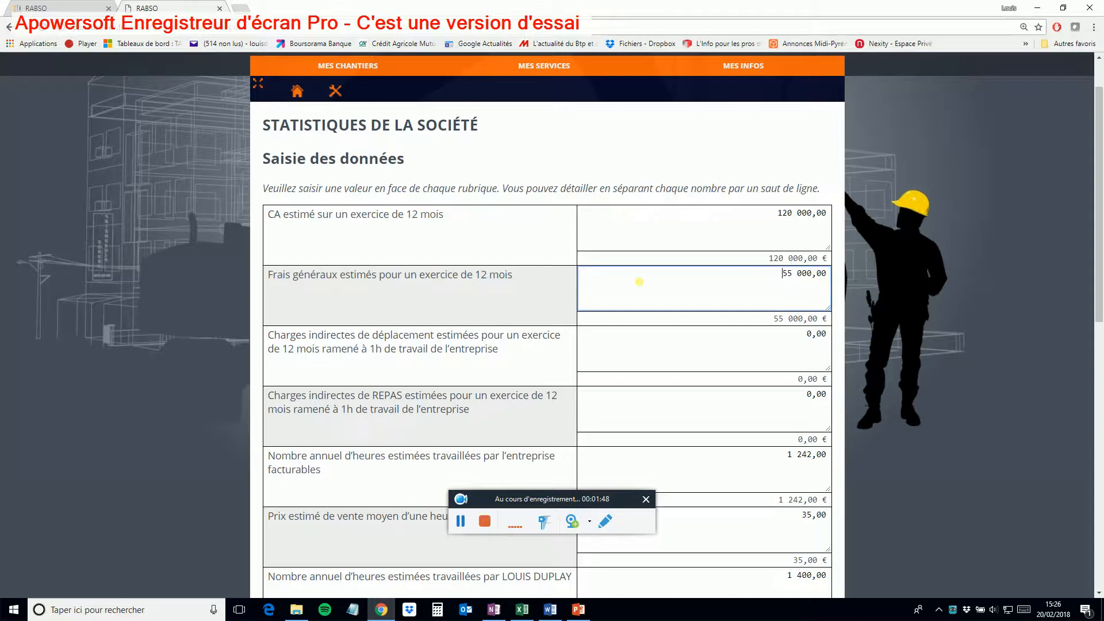
left_click(652, 361)
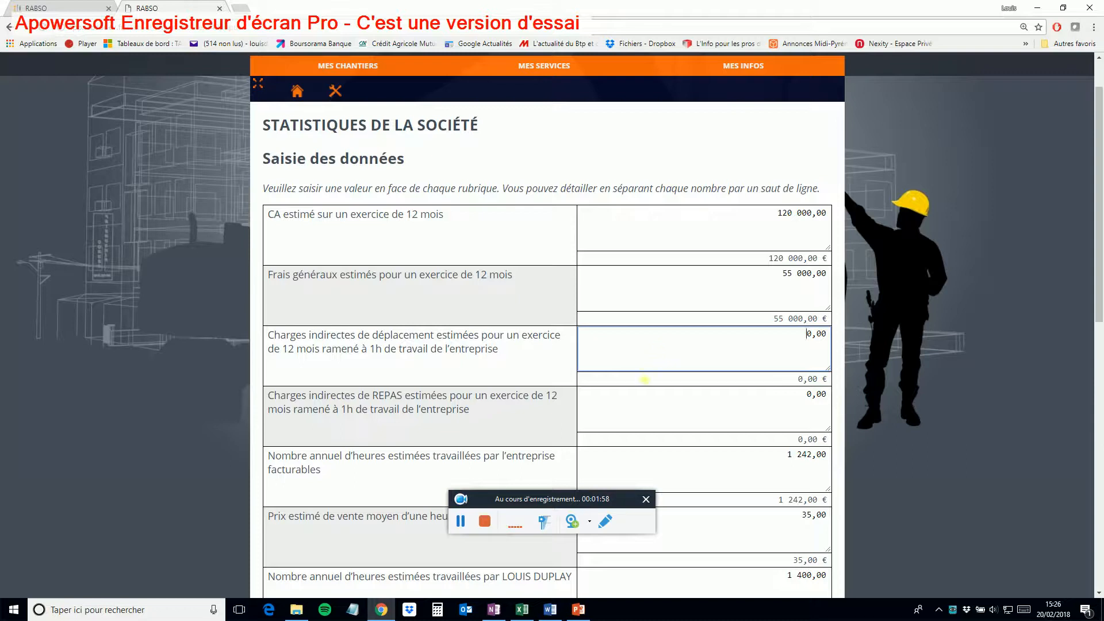
left_click(648, 410)
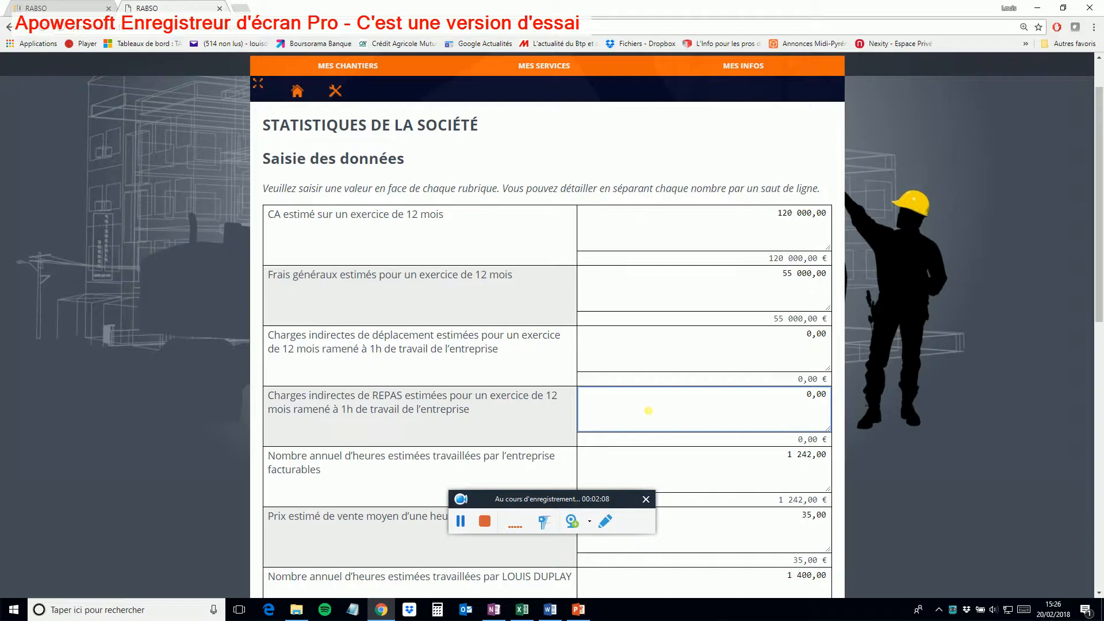
key("Tab")
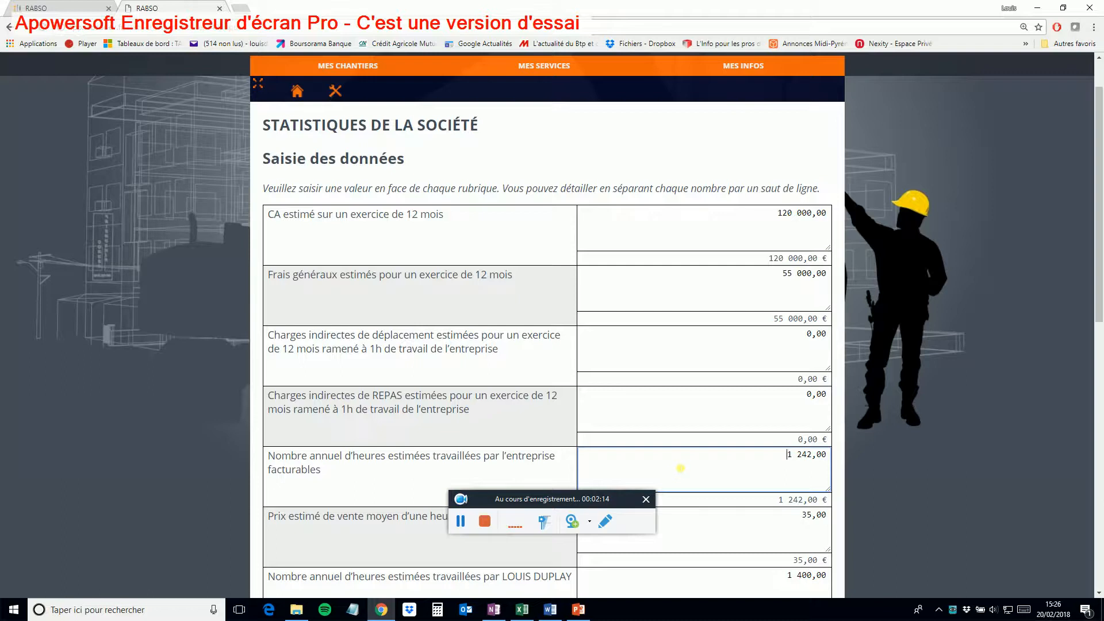
scroll(680, 467, "down", 3)
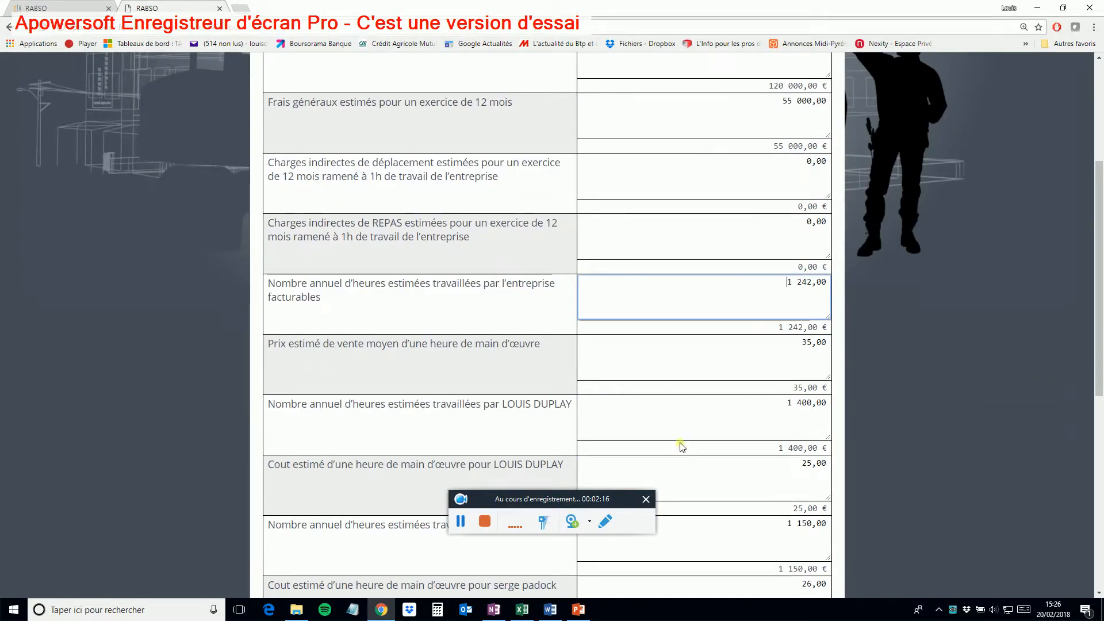
left_click(690, 358)
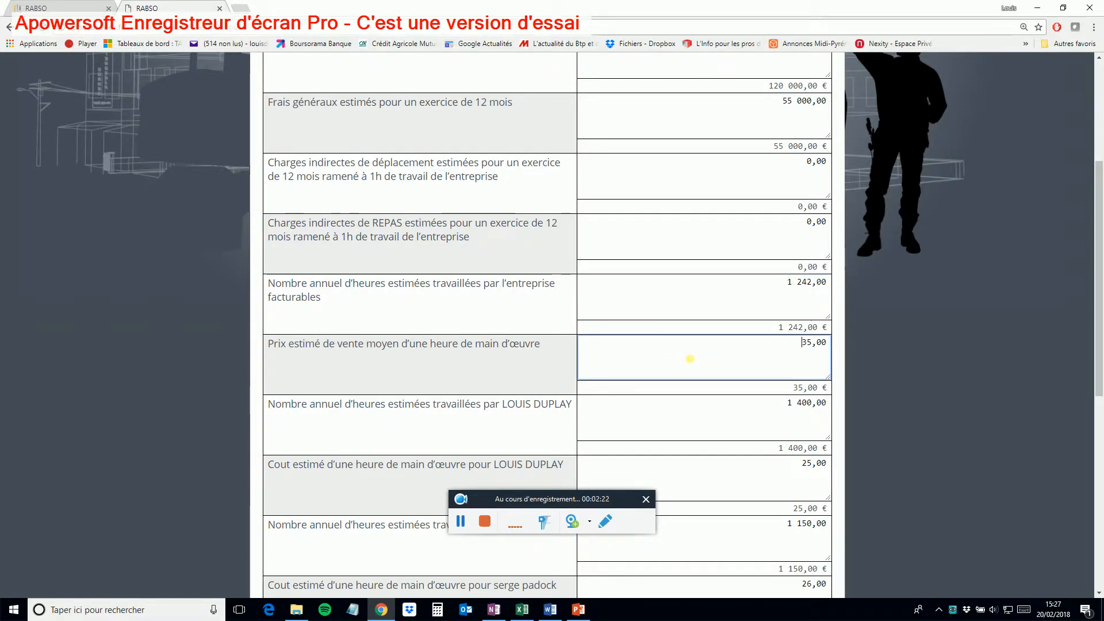
- Examine the estimated annual hours and hourly labour cost fields for each team member in the company statistics
left_click(707, 417)
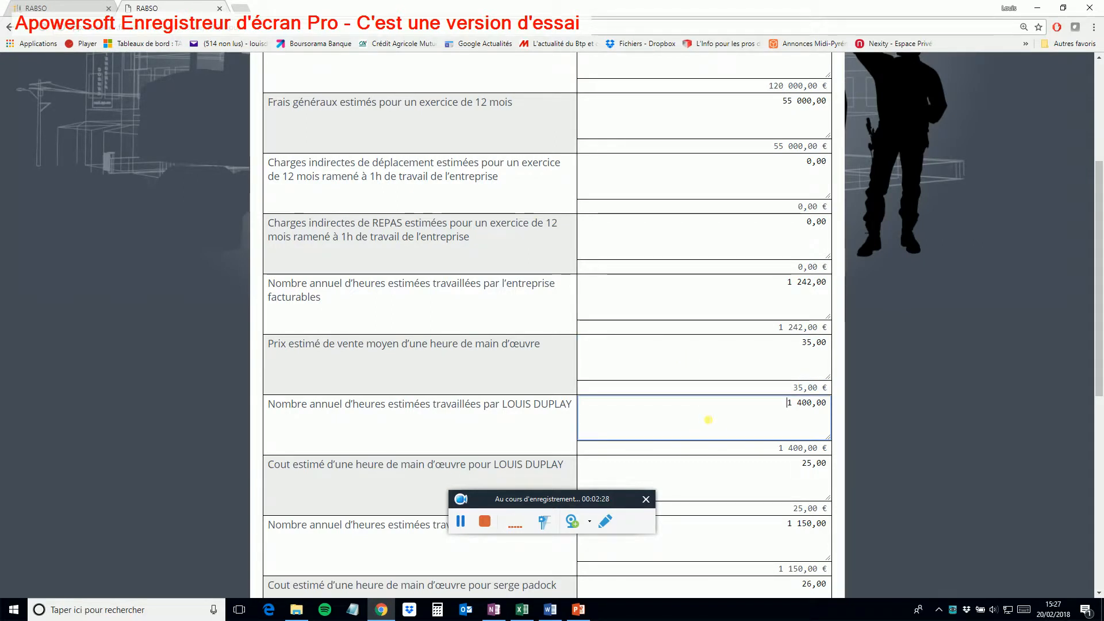
scroll(708, 419, "down", 1)
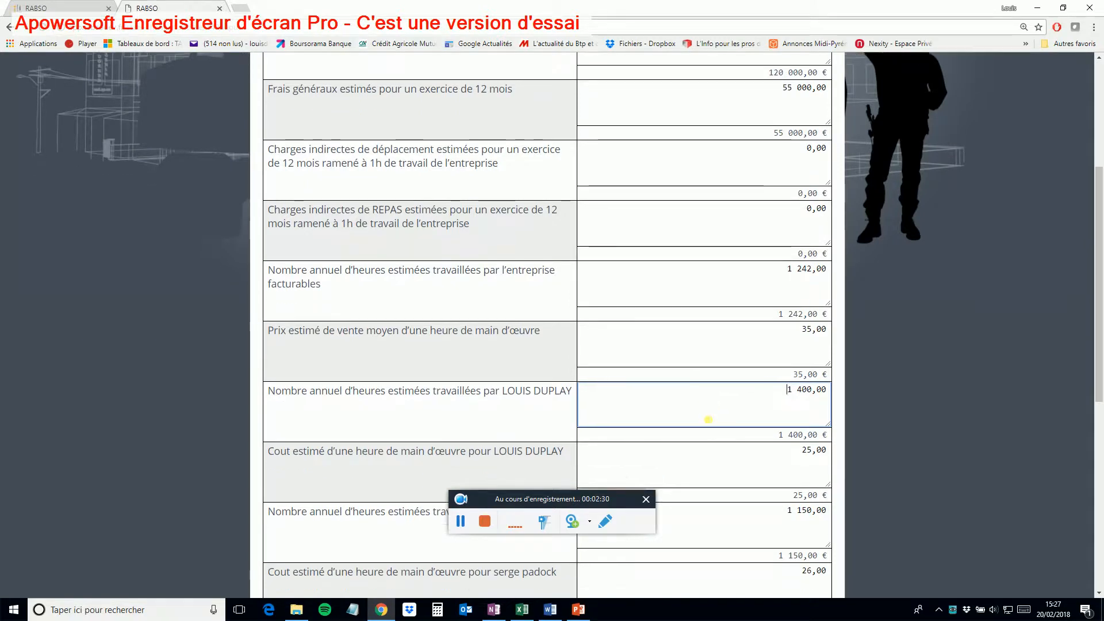
left_click(708, 420)
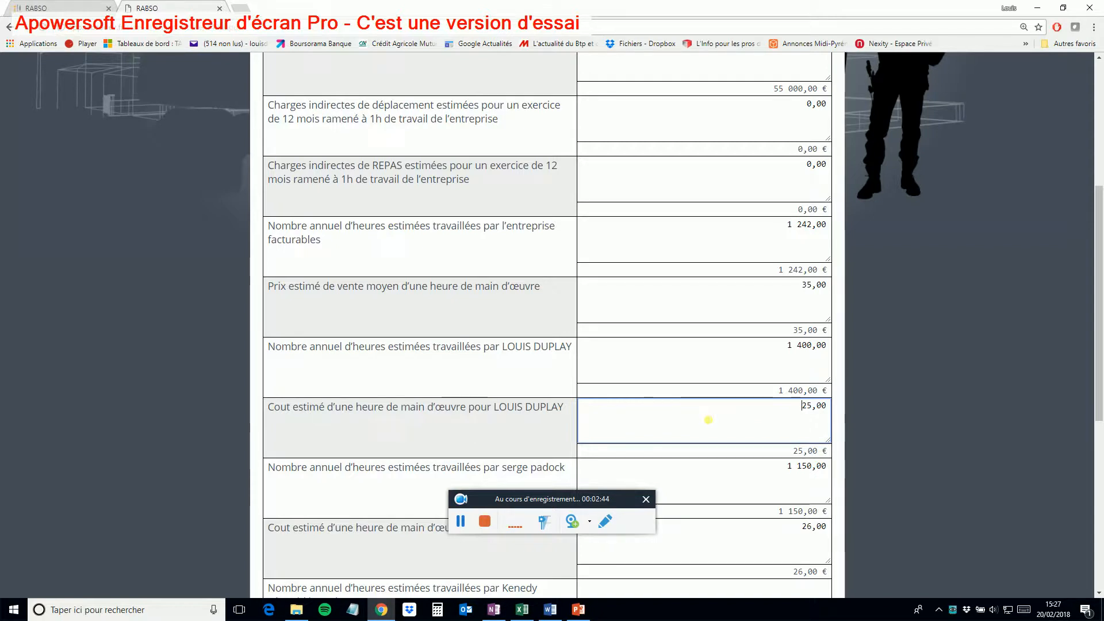
scroll(708, 420, "down", 2)
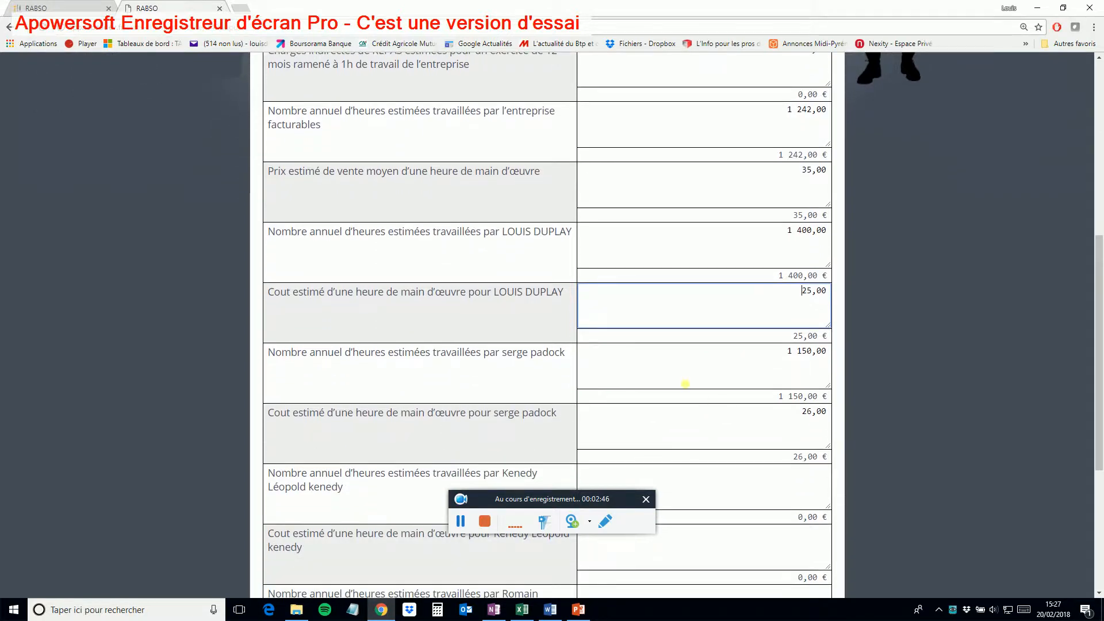
left_click(638, 367)
left_click(621, 426)
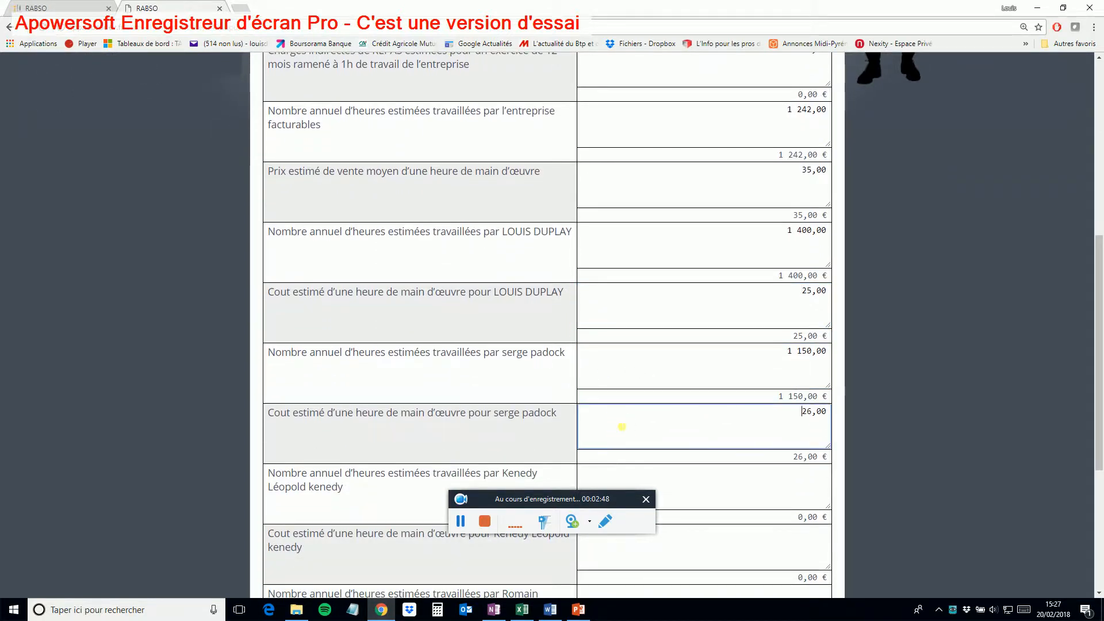
scroll(626, 425, "down", 2)
left_click(647, 388)
left_click(644, 427)
scroll(645, 423, "down", 2)
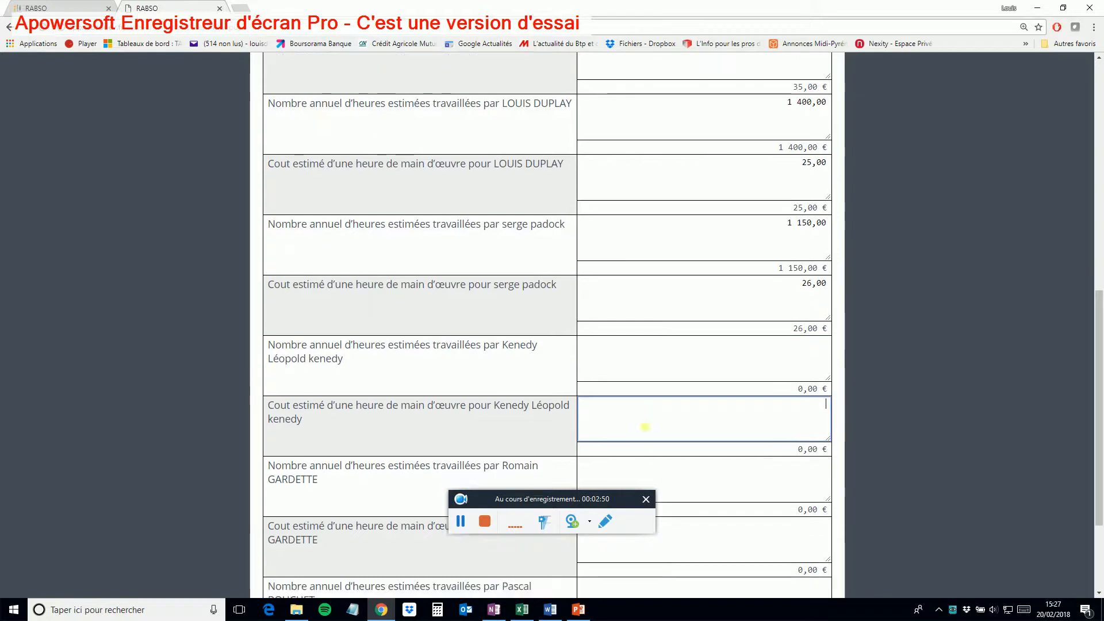
left_click(657, 385)
left_click(661, 434)
scroll(666, 431, "down", 1)
left_click(660, 446)
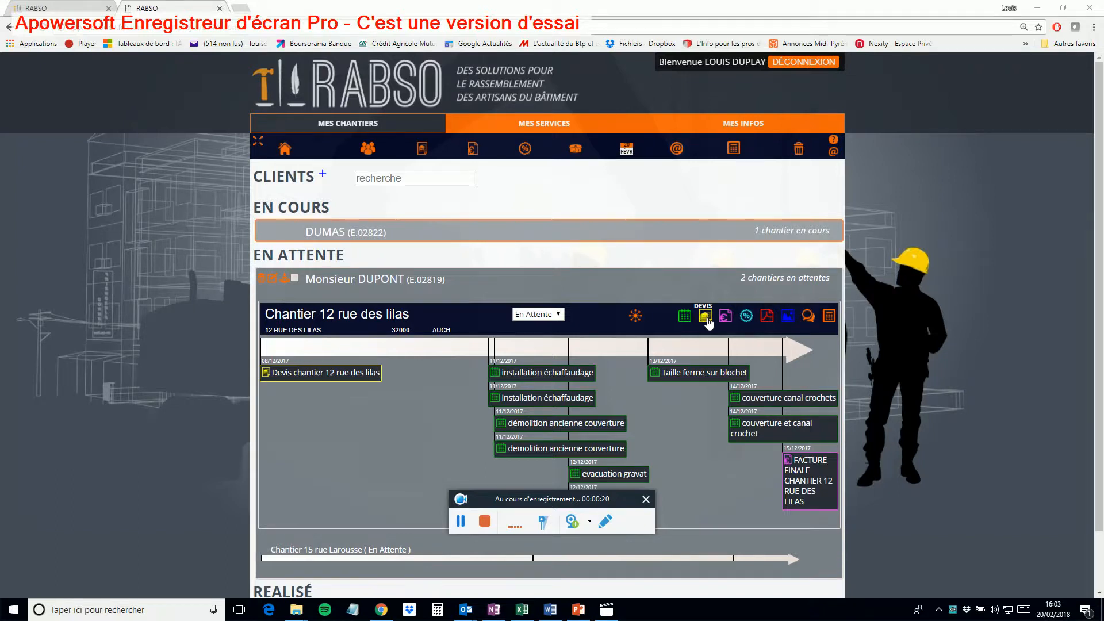
- Look at the new client form without saving a client, and view the quote on the pending client's first worksite
left_click(329, 178)
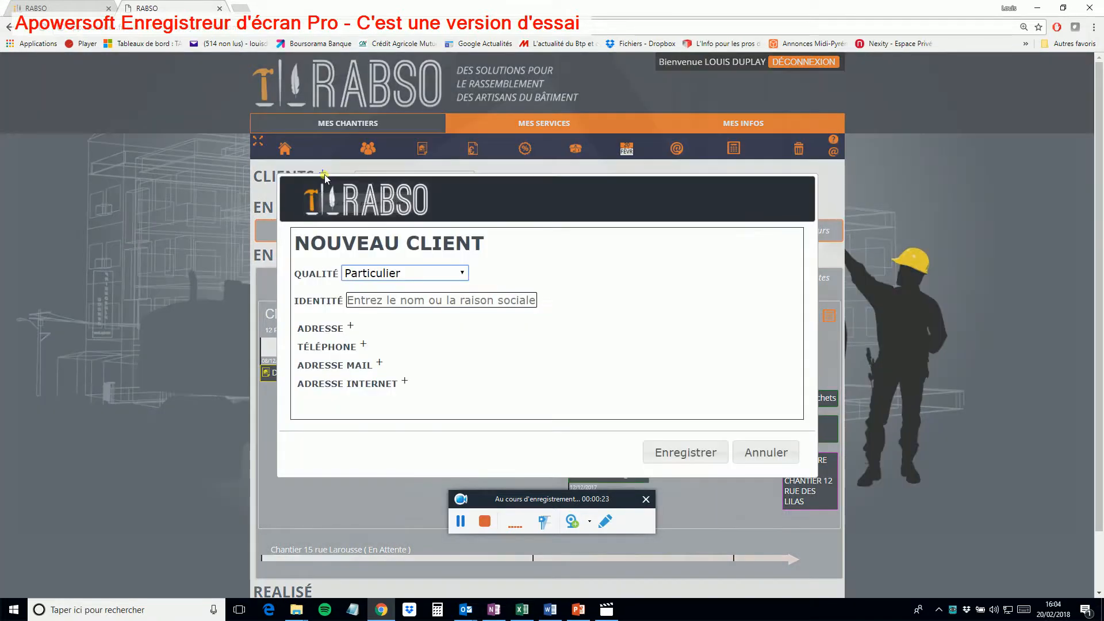
left_click(762, 454)
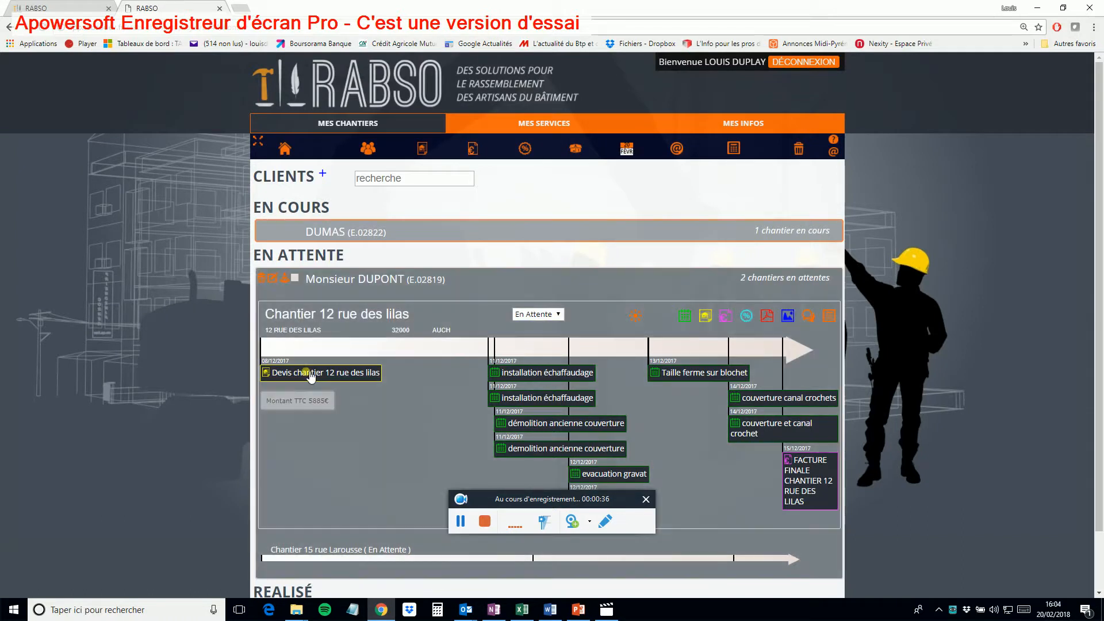
left_click(310, 374)
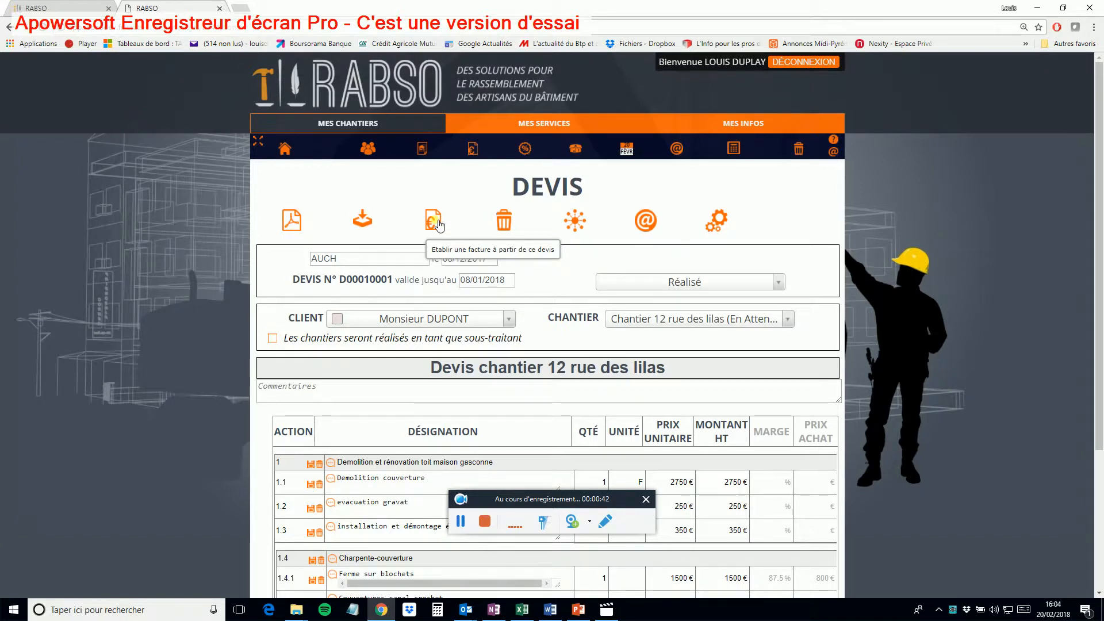
- Return to the worksites list and expand the timeline of the pending client's first worksite
left_click(352, 125)
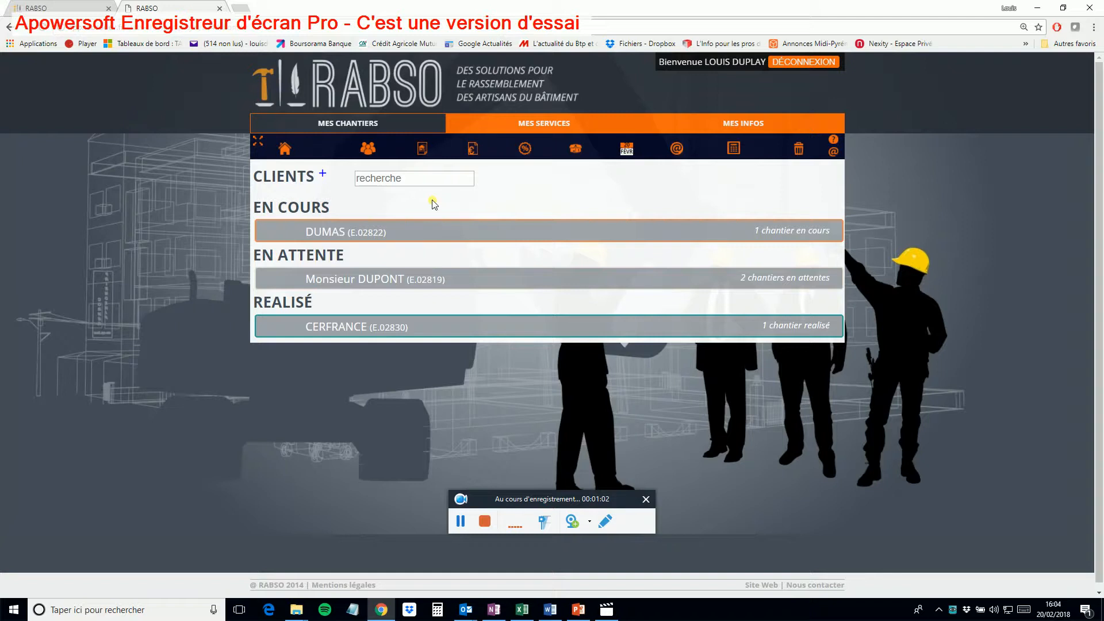
mouse_move(417, 271)
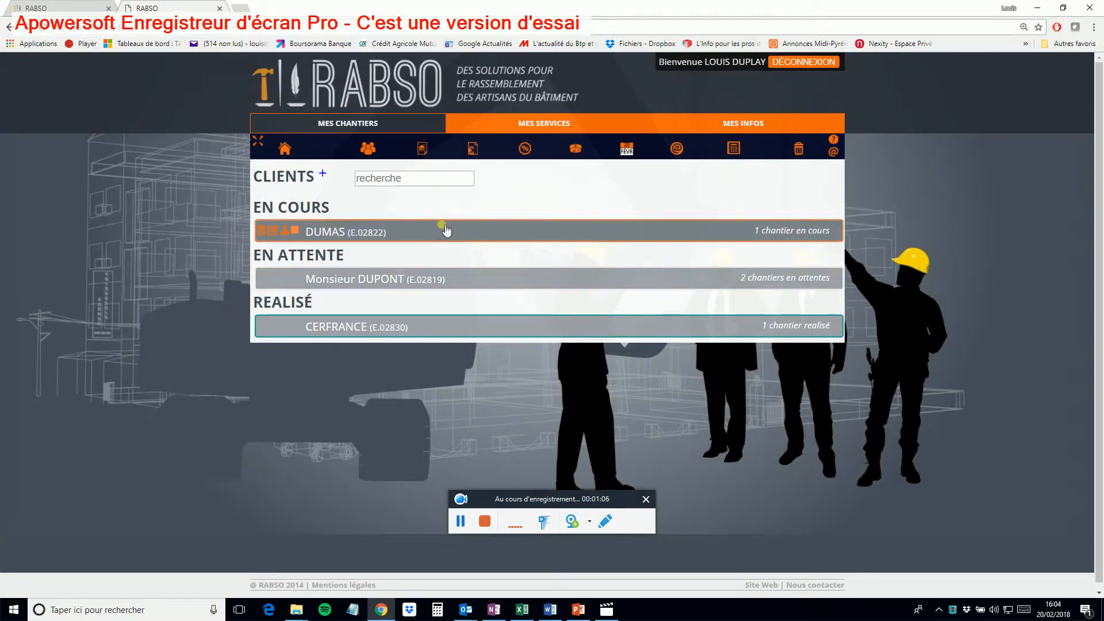
left_click(446, 286)
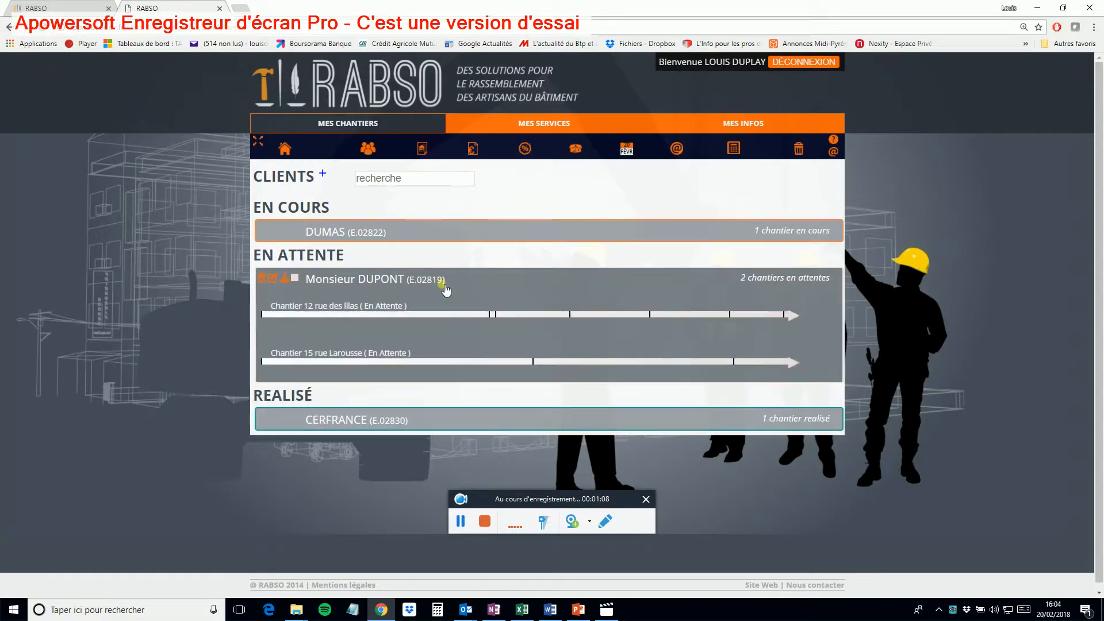
left_click(440, 316)
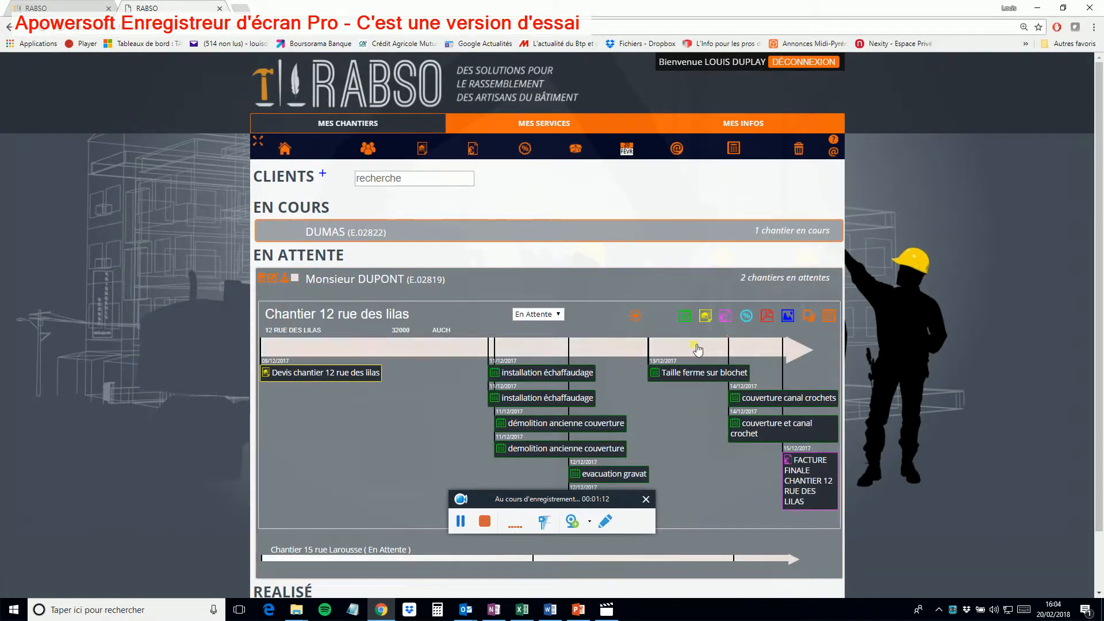
- Try out the new event form for the pending client's first worksite, choosing a team member and the client, and discard the event
left_click(687, 321)
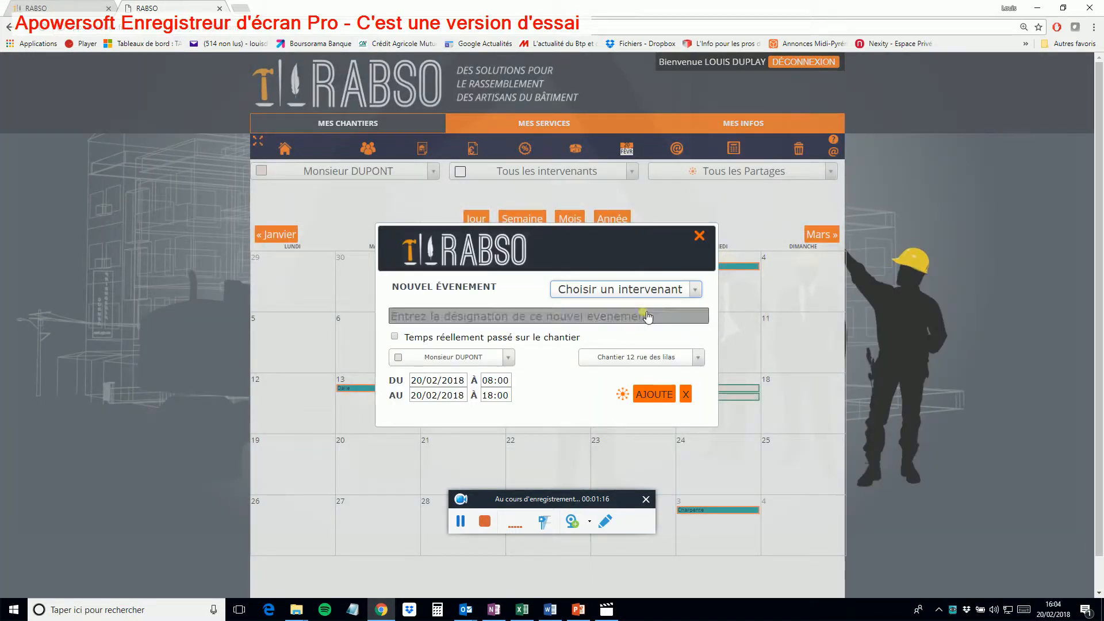
left_click(639, 290)
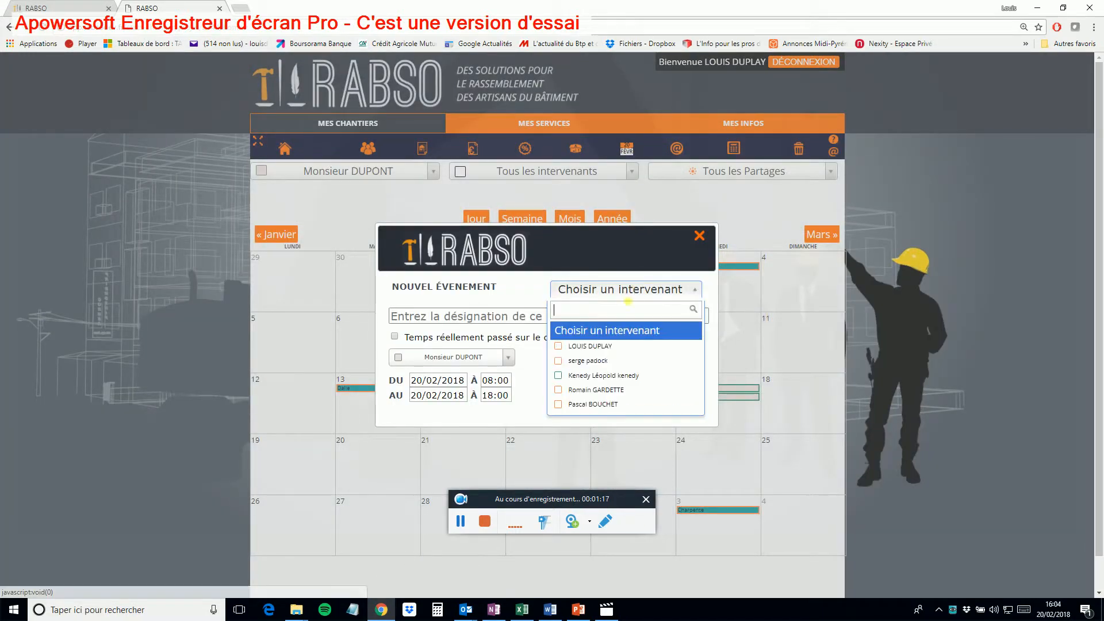
left_click(599, 360)
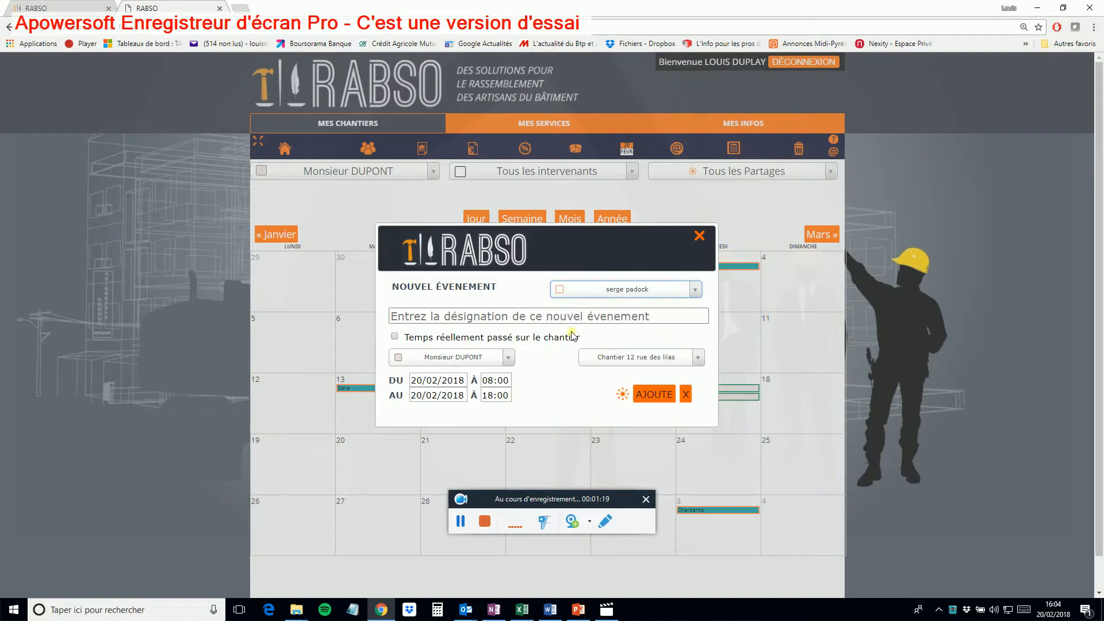
left_click(512, 317)
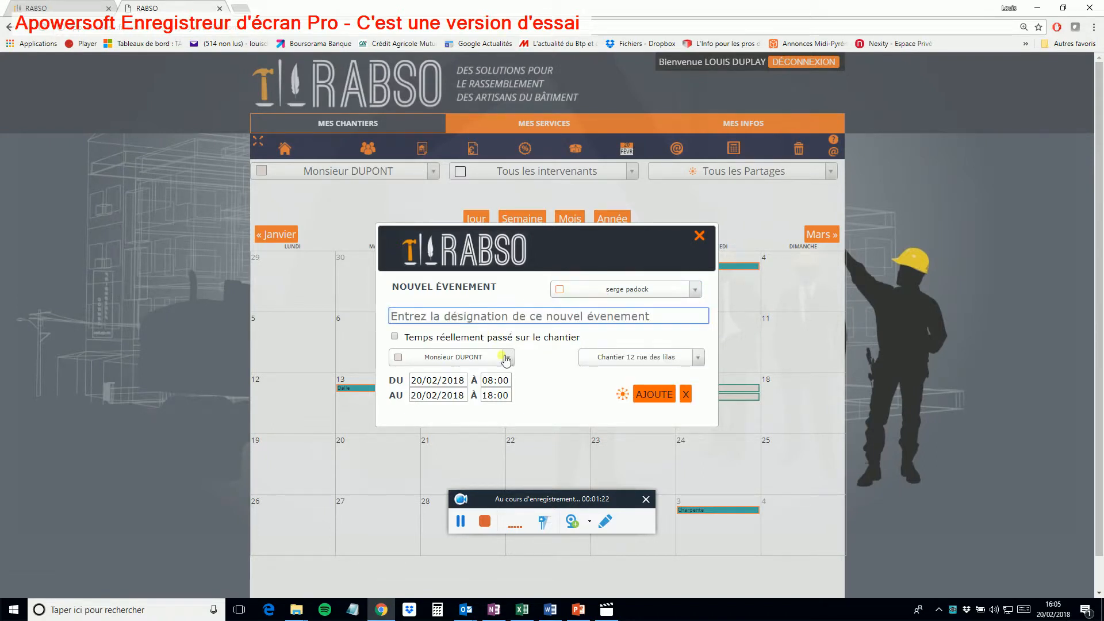
left_click(507, 357)
left_click(466, 409)
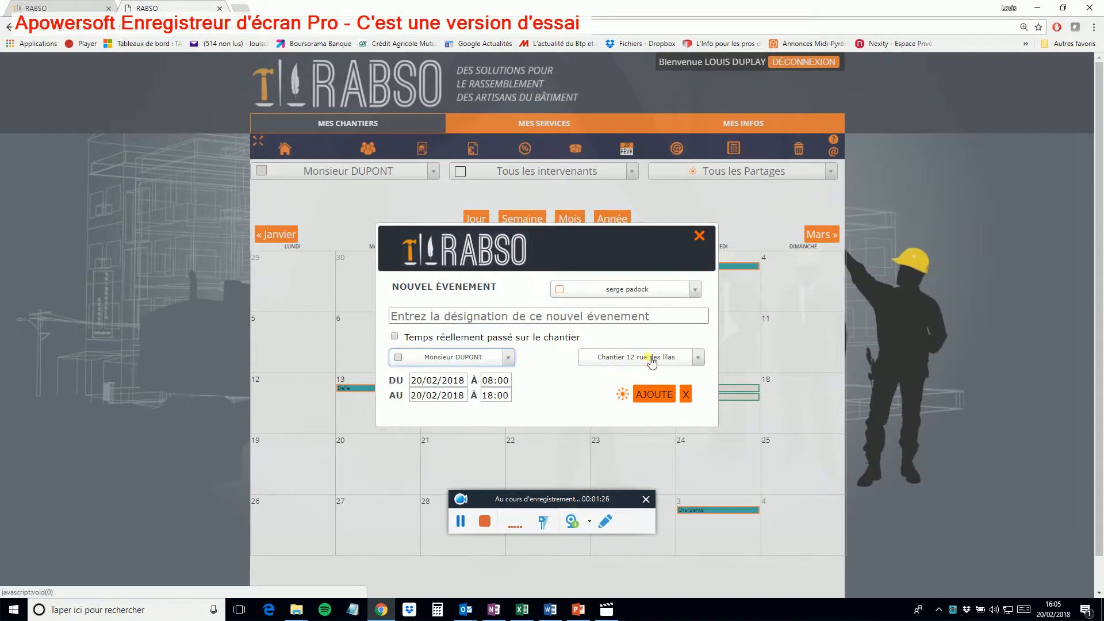
left_click(685, 394)
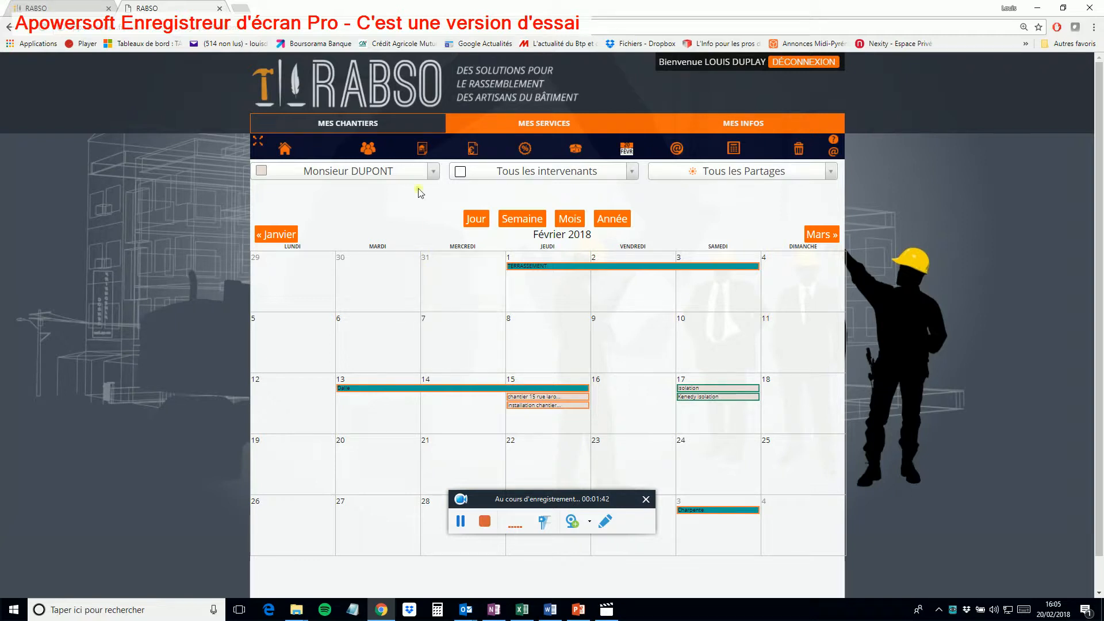
- Return to the worksites list and examine the statistics of the pending client's first worksite
left_click(373, 126)
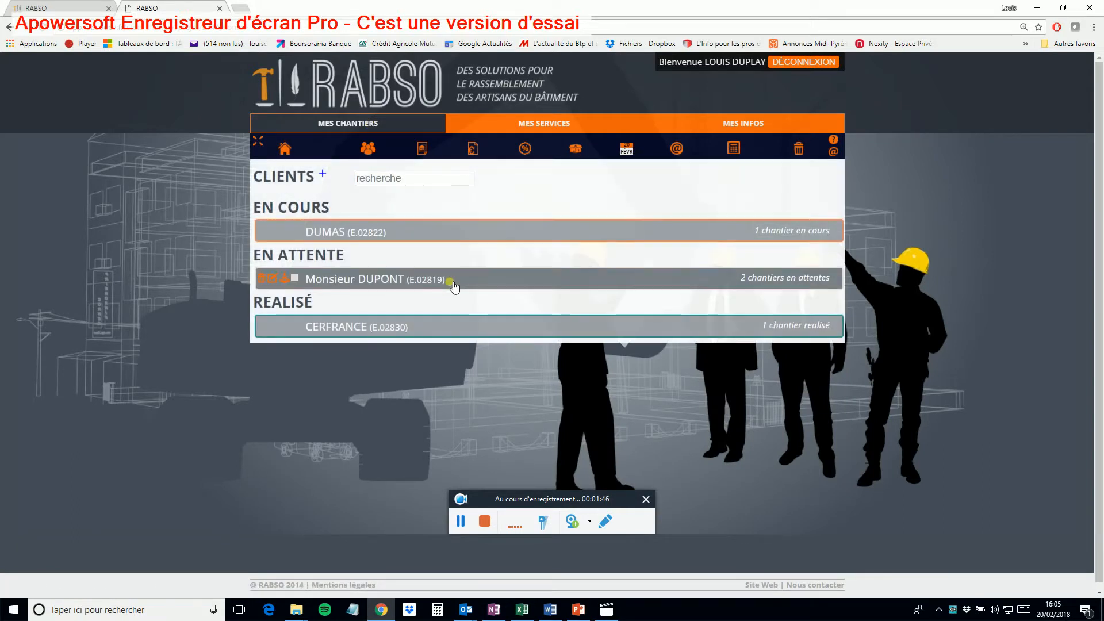
left_click(409, 285)
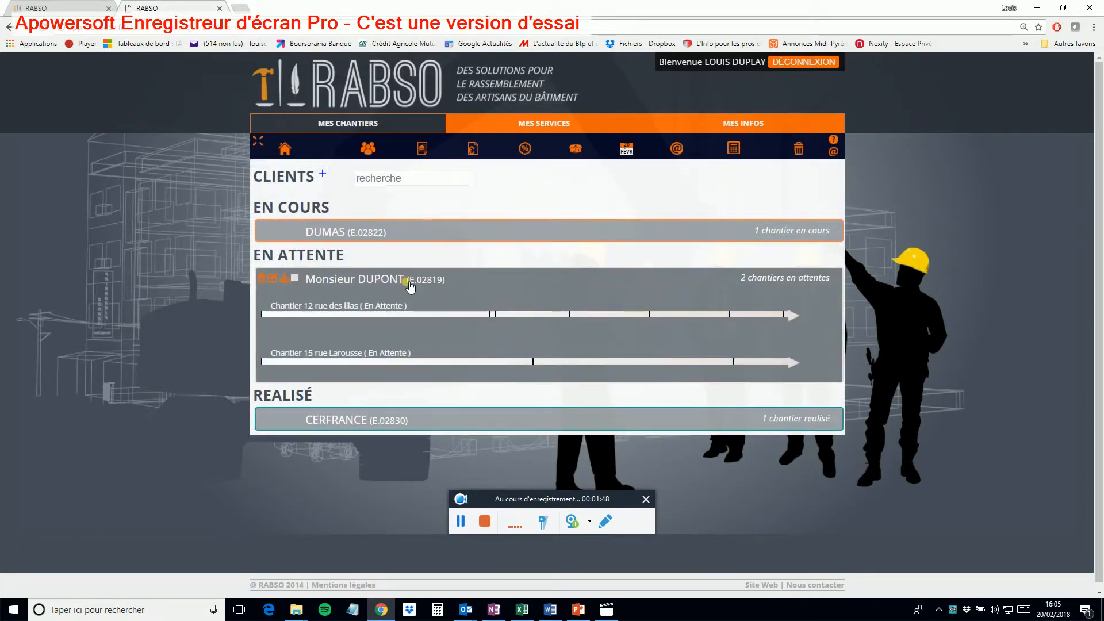
left_click(421, 316)
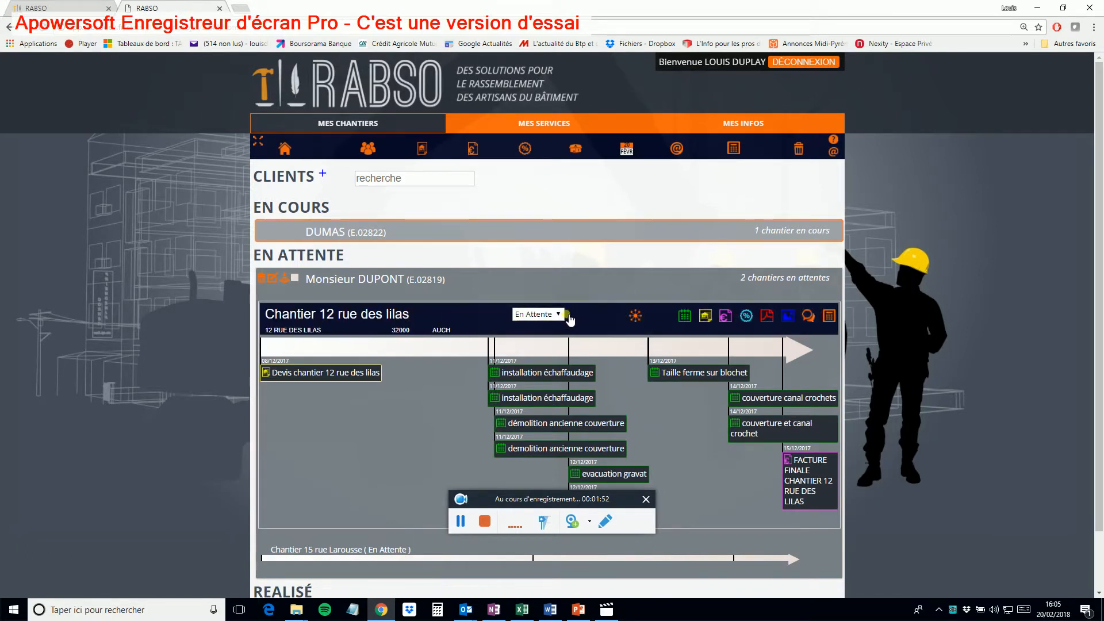
left_click(830, 318)
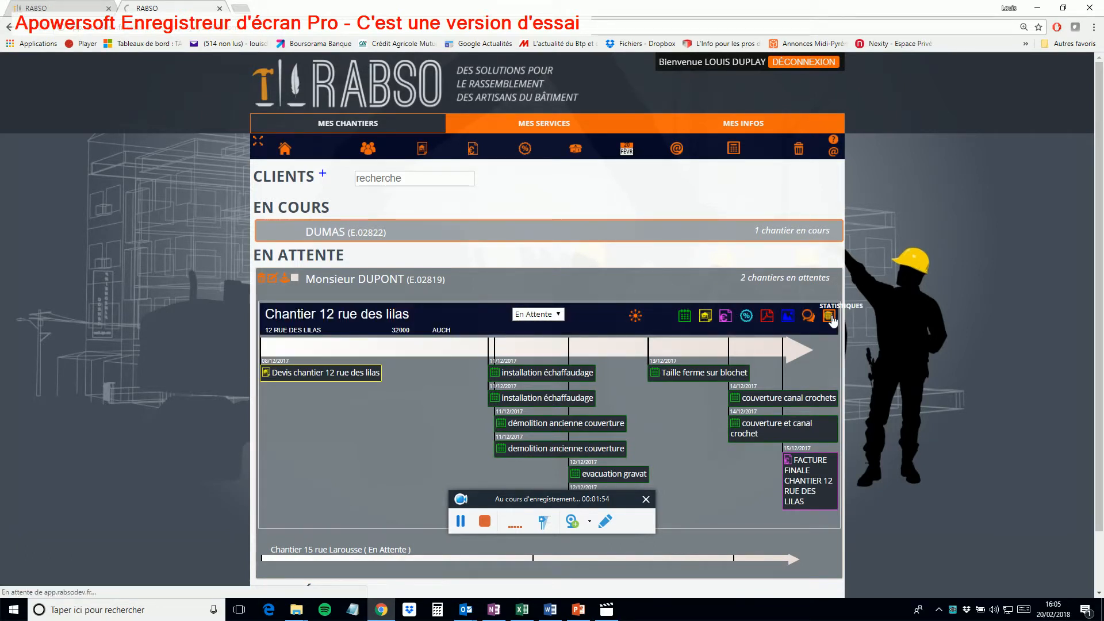
scroll(645, 344, "down", 4)
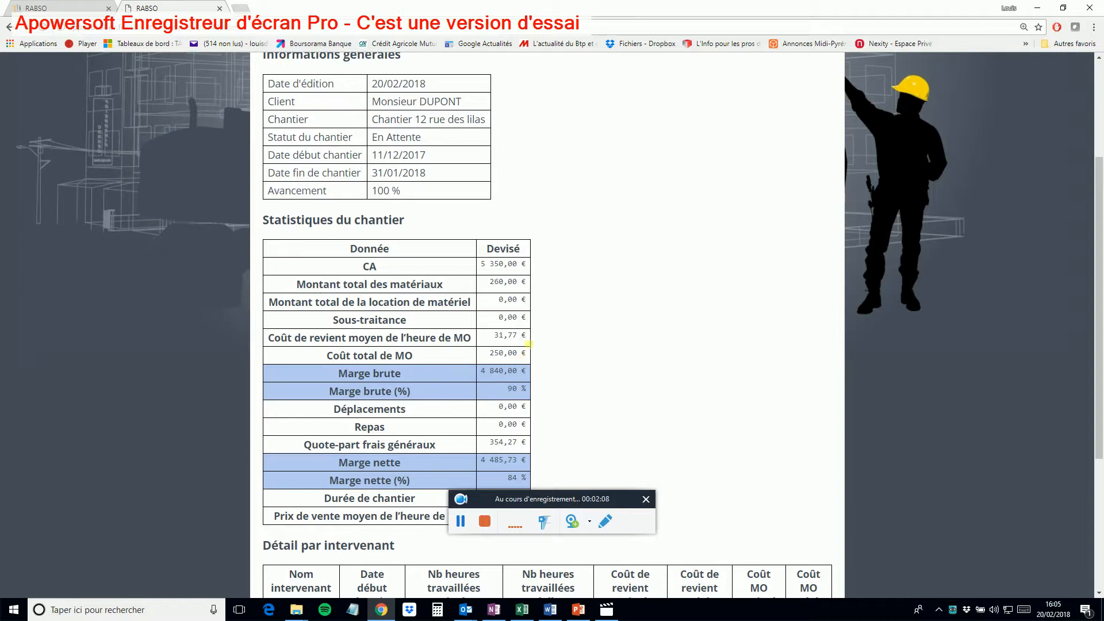
scroll(517, 161, "up", 3)
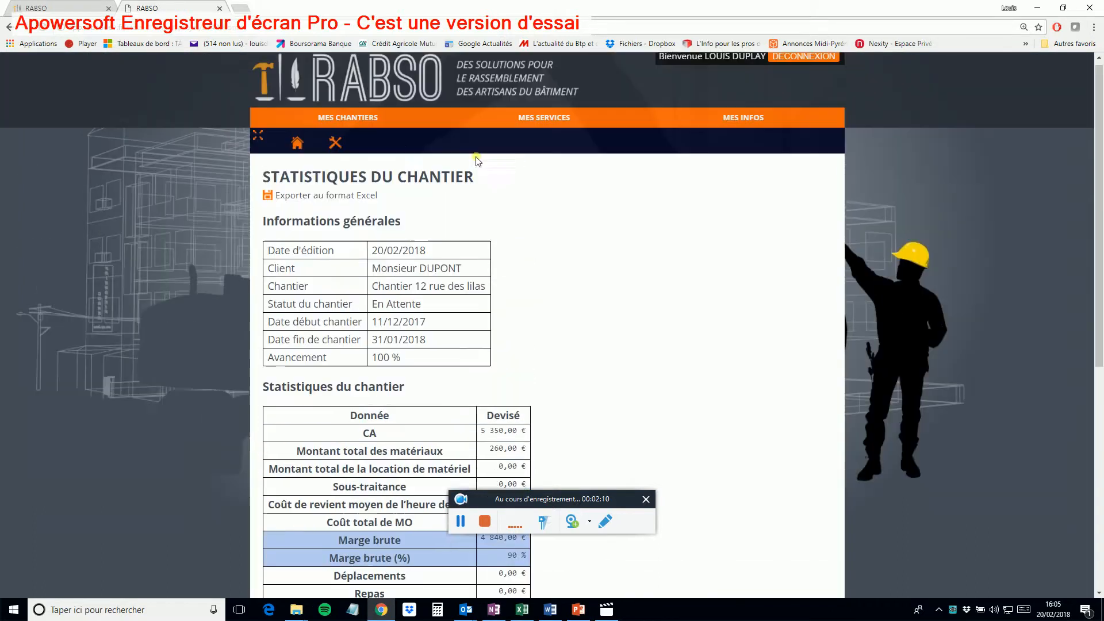
- View the planning calendar for all clients and return to the worksites list
left_click(351, 129)
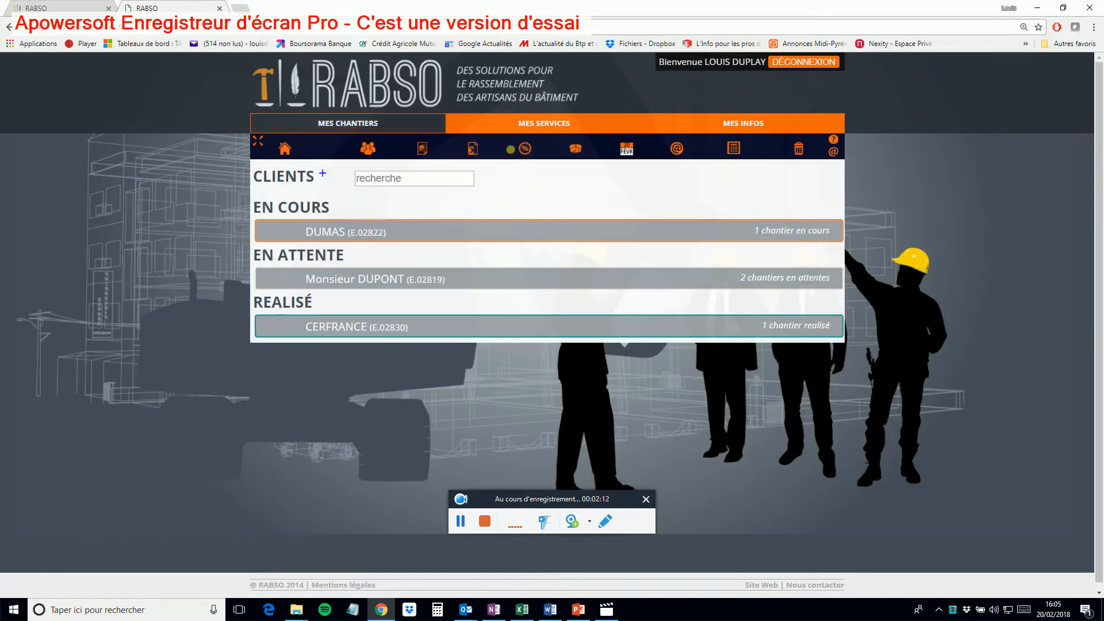
left_click(626, 150)
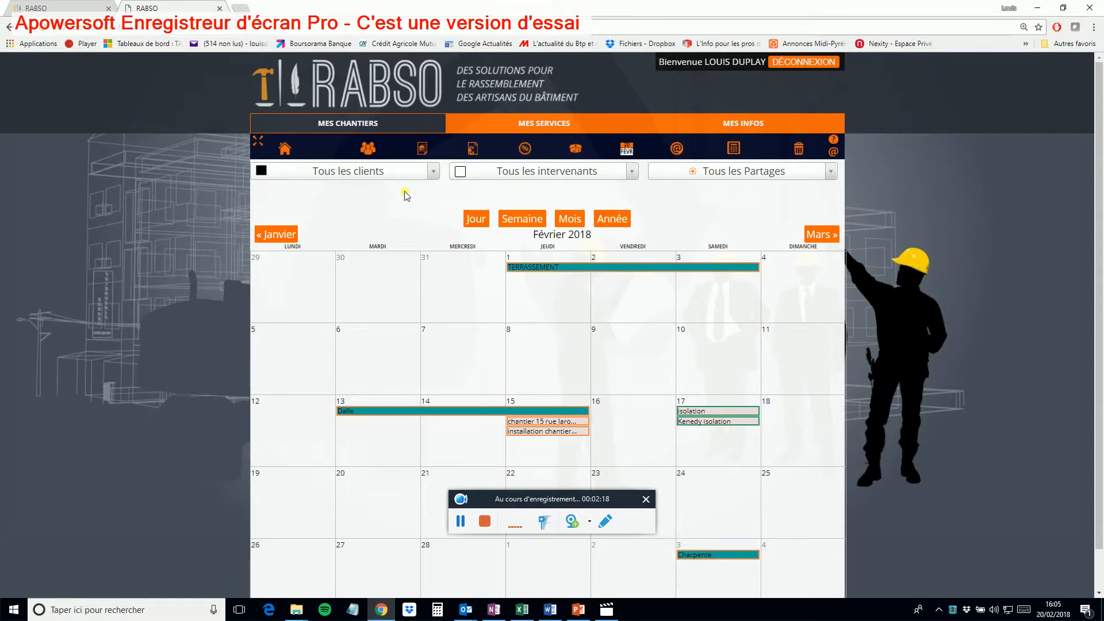
left_click(349, 127)
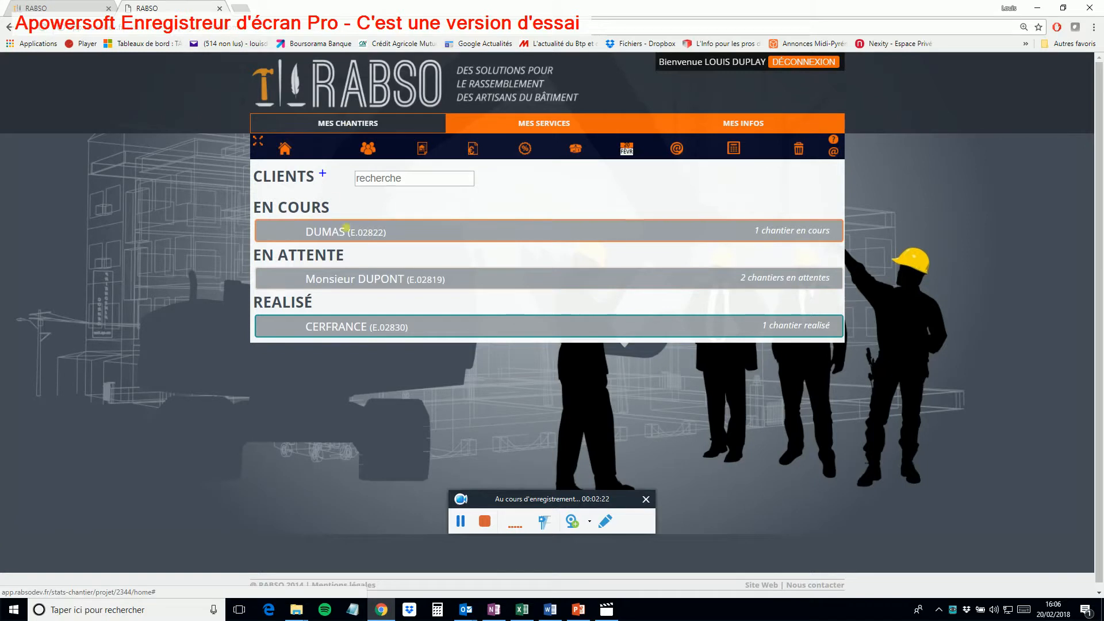
- Set the status of the pending client's first worksite to Realisé
left_click(367, 278)
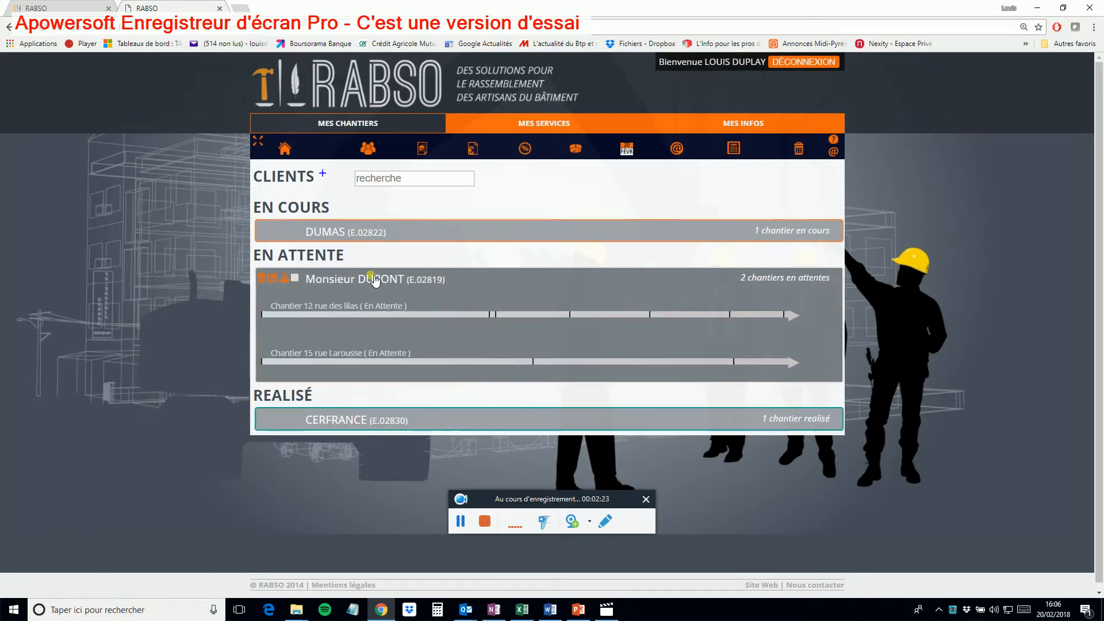
left_click(534, 320)
left_click(537, 314)
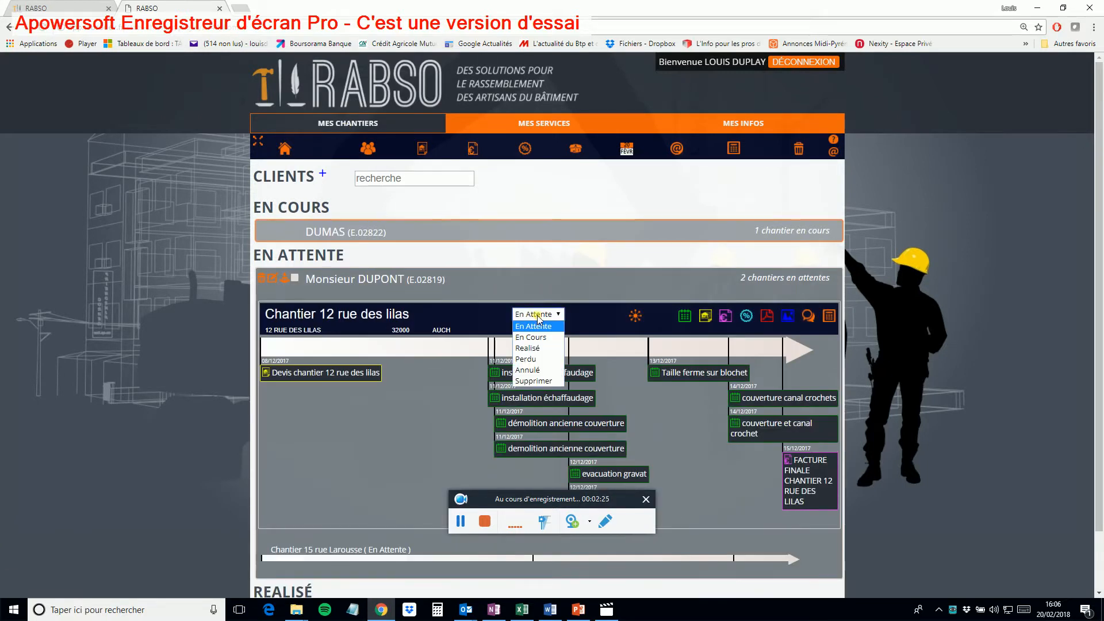
left_click(539, 348)
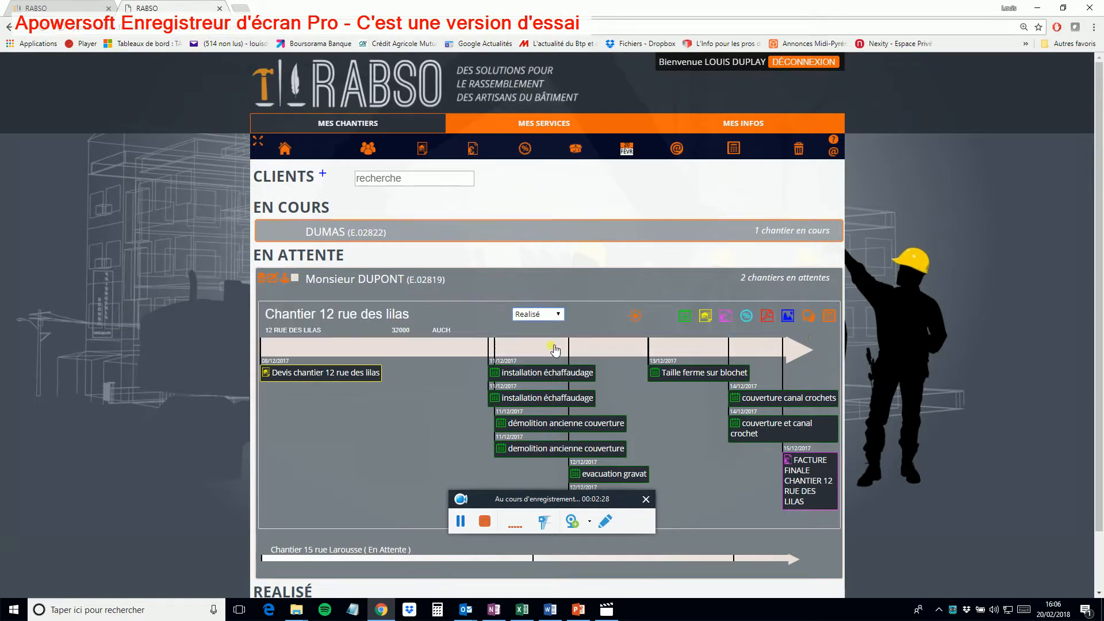
- Open the completed worksite's statistics and examine its data entry fields for materials, rental, meals, travel and subcontracting
left_click(829, 316)
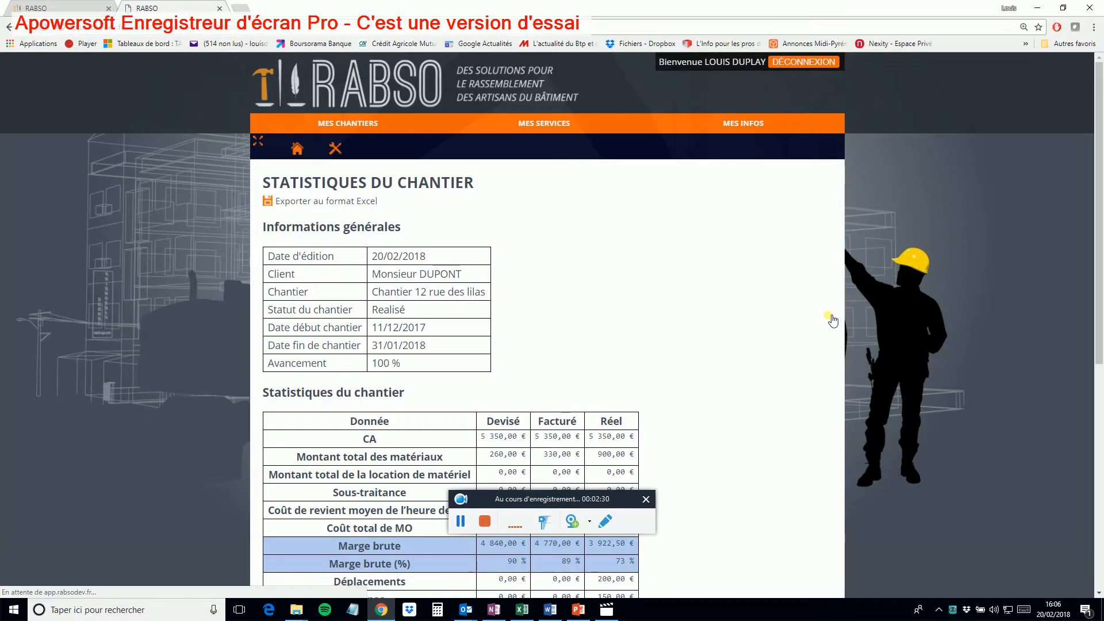
left_click(335, 149)
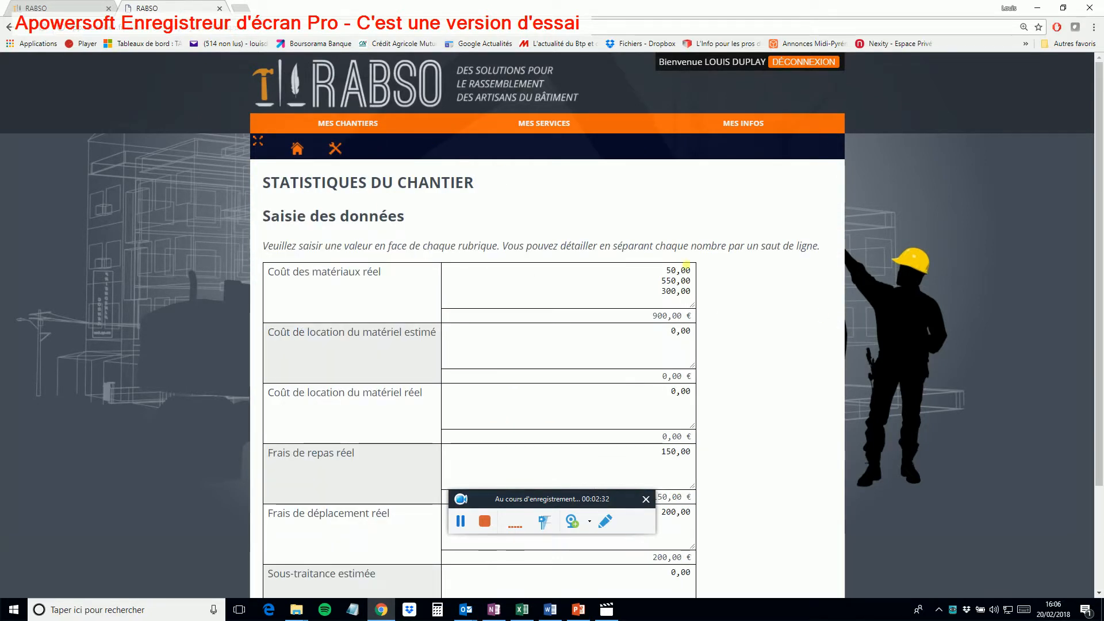
scroll(582, 184, "down", 3)
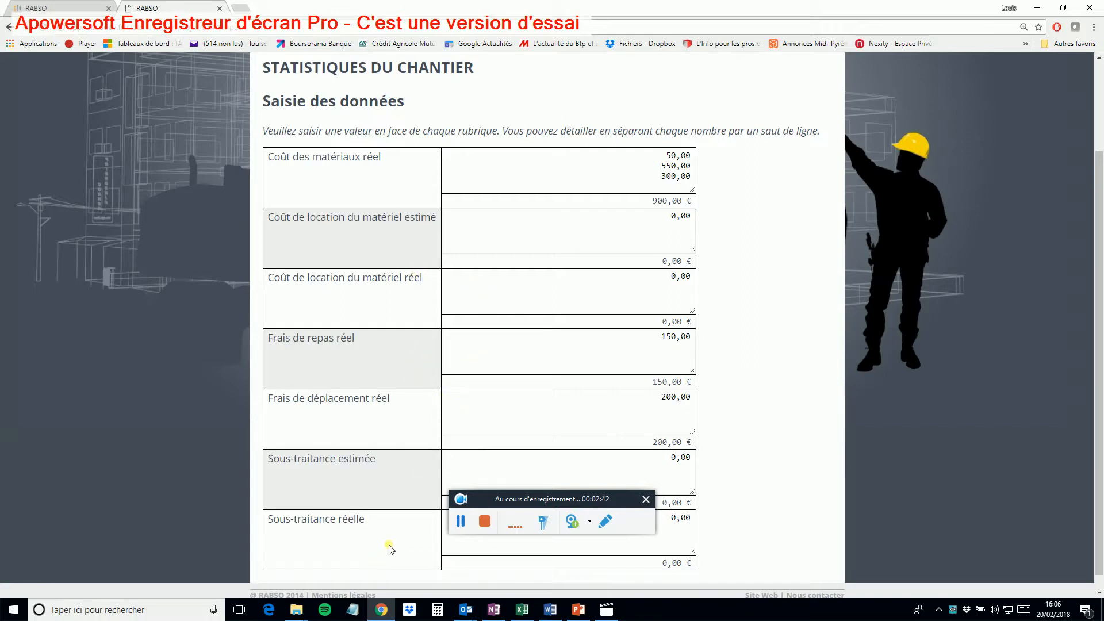
scroll(389, 549, "up", 2)
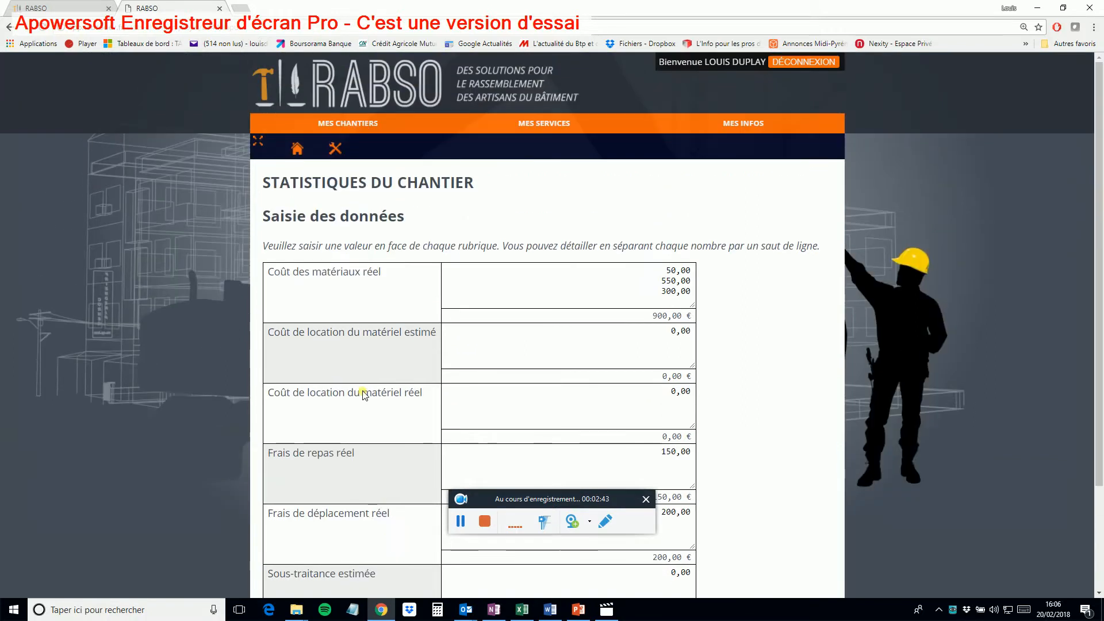
- Go back through the worksites list to the completed worksite's statistics and show the full figures table
left_click(345, 128)
left_click(480, 279)
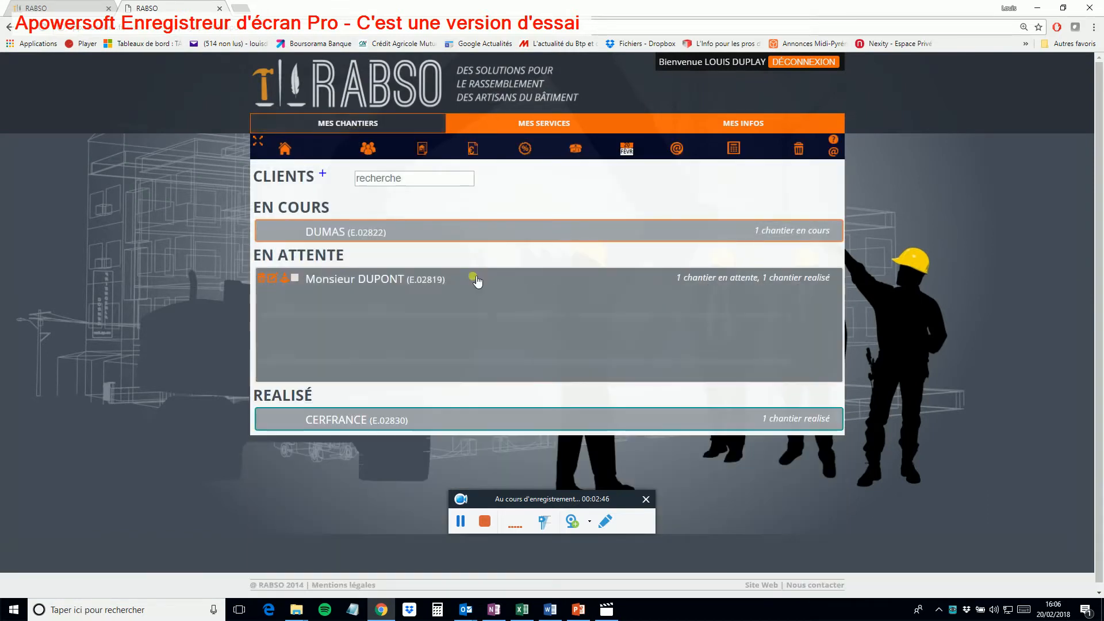
left_click(595, 316)
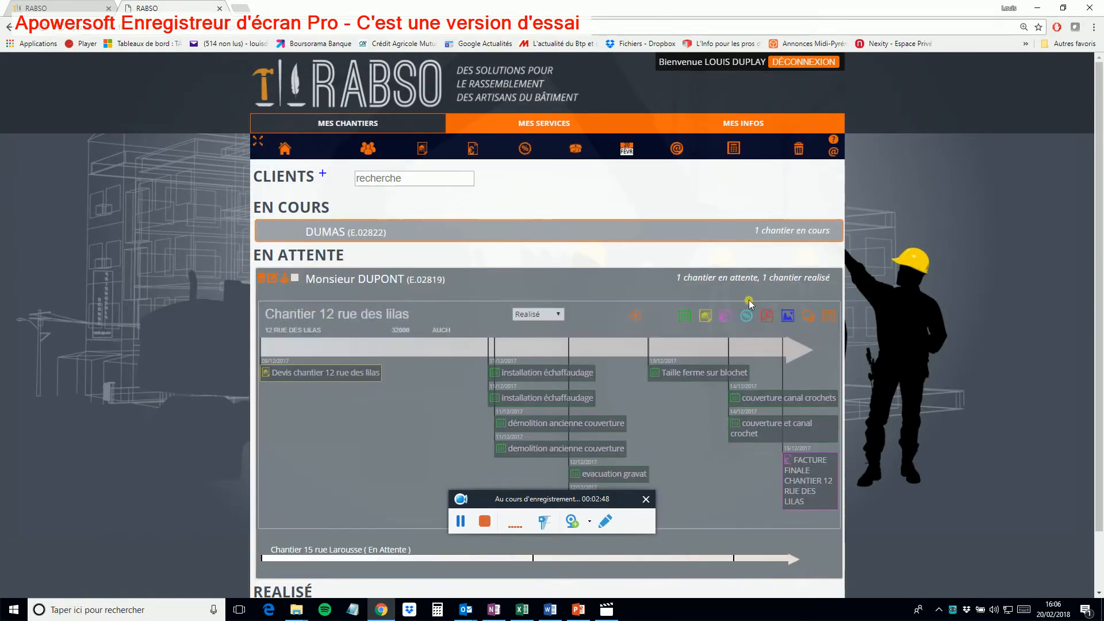
left_click(828, 317)
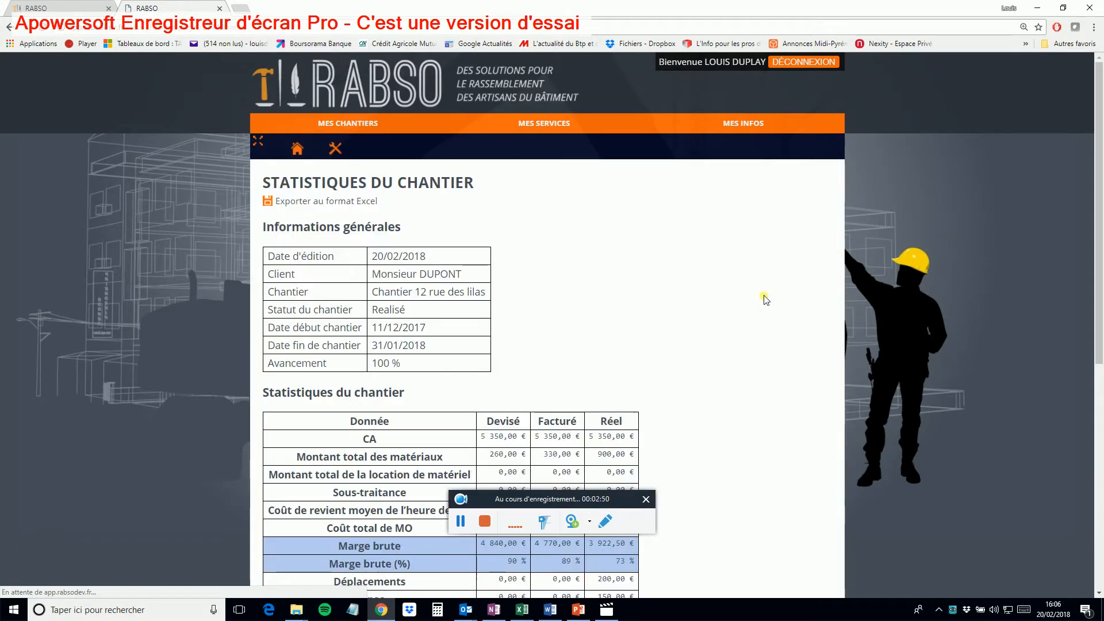
scroll(765, 299, "down", 2)
scroll(766, 299, "down", 3)
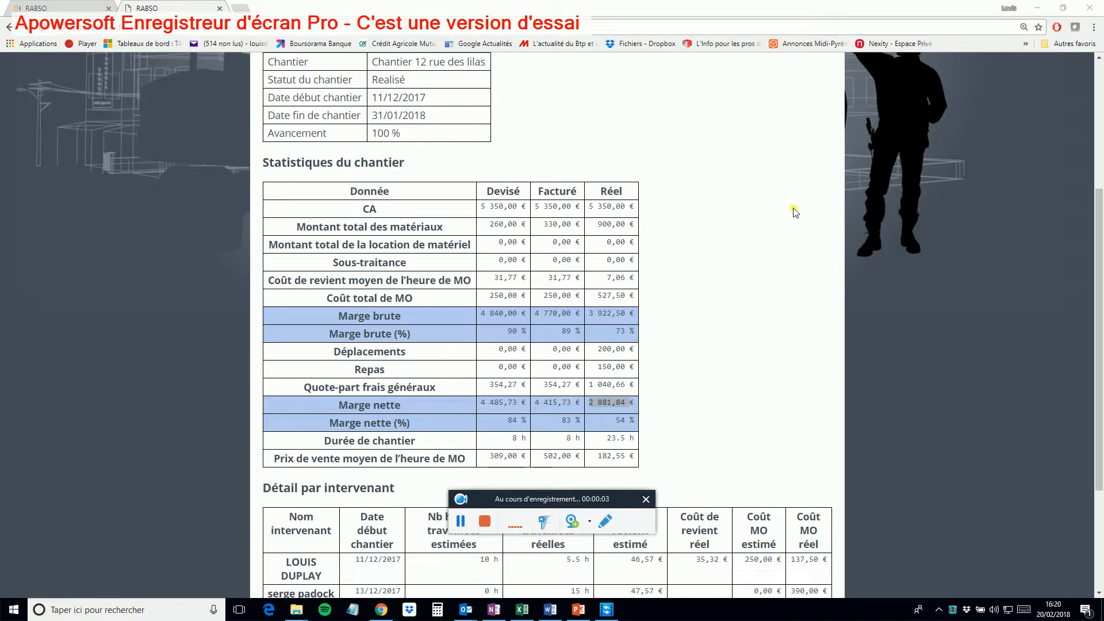
- Compare the Devisé, Facturé and Réel columns, including the gross margin, and examine the Détail par intervenant table
left_click(492, 192)
left_click(562, 196)
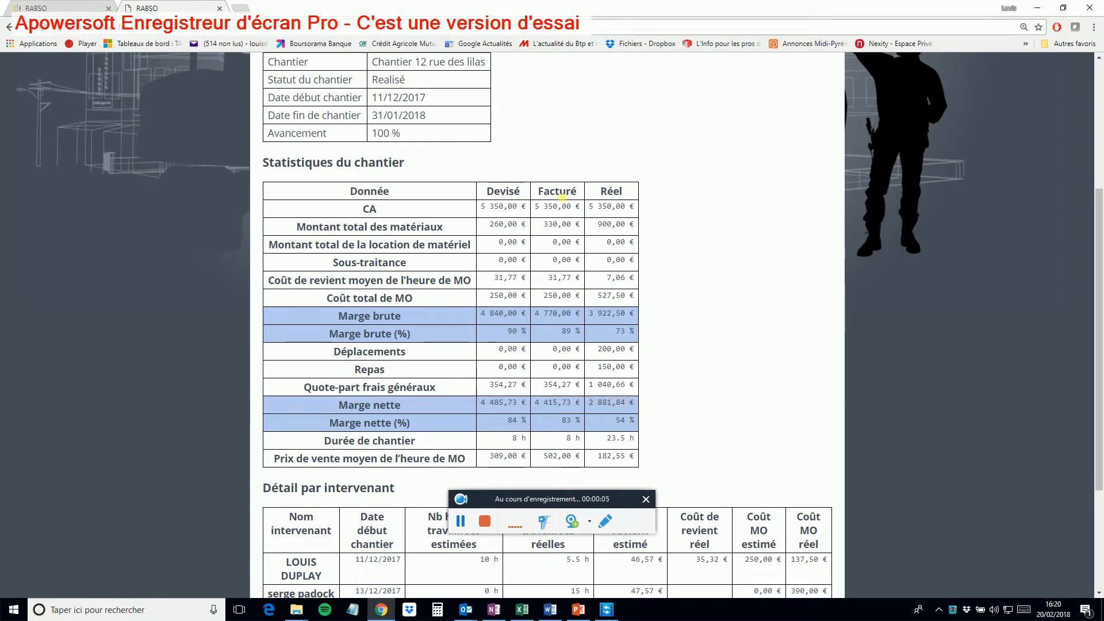
left_click(613, 193)
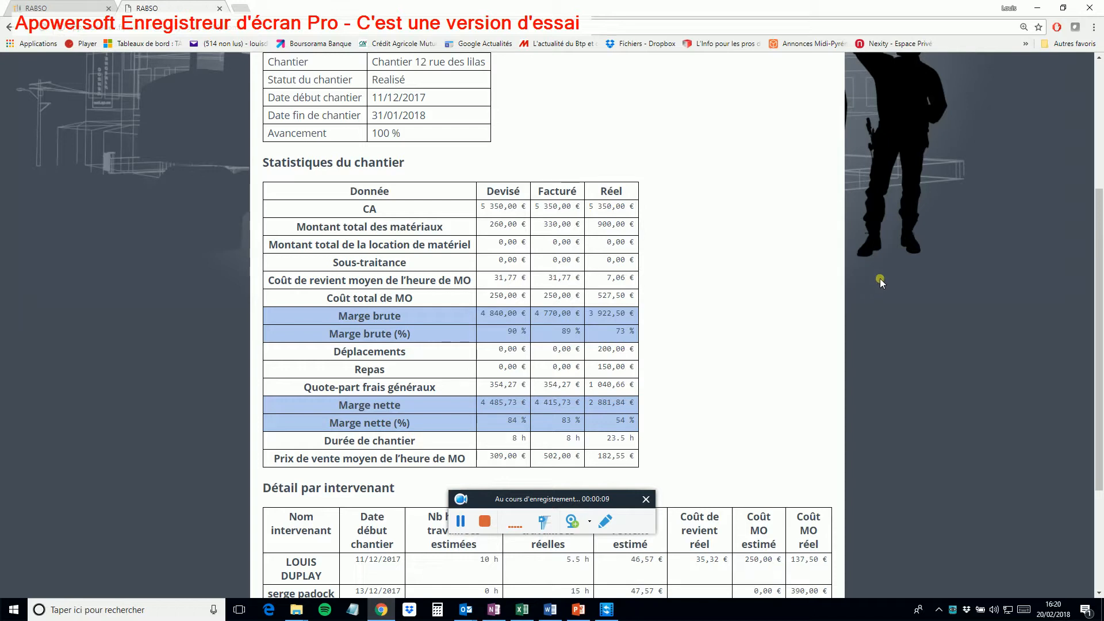
left_click_drag(383, 316, 636, 315)
left_click(480, 201)
left_click(498, 302)
scroll(578, 277, "down", 4)
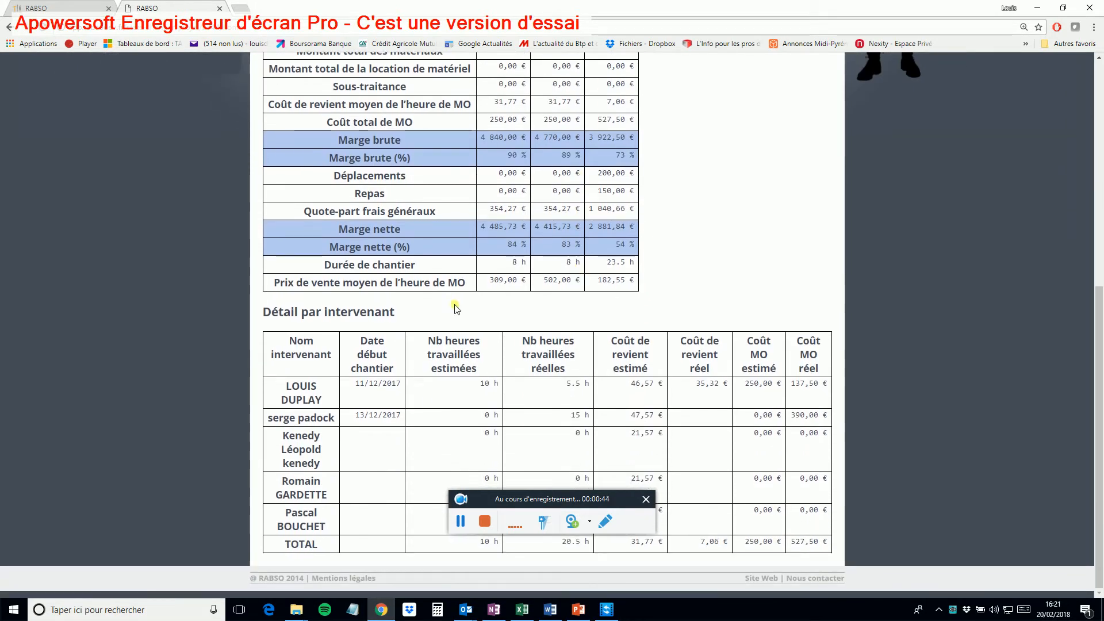
left_click_drag(394, 313, 268, 314)
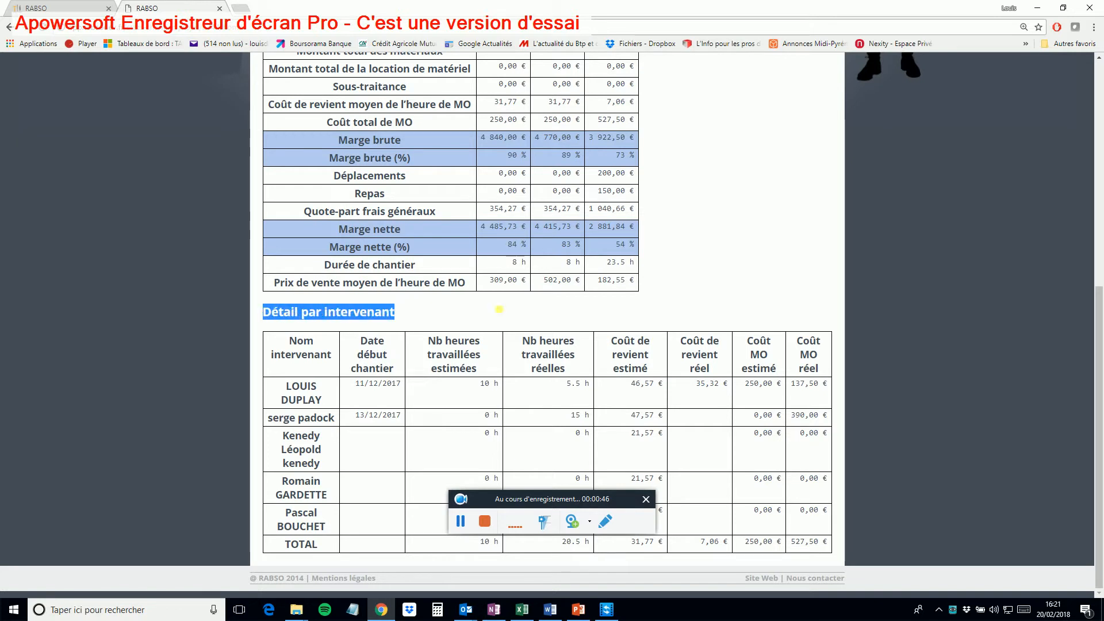
- Export the worksite statistics to Excel, view the exported workbook, close it and switch back to RABSO in Chrome
scroll(638, 253, "up", 7)
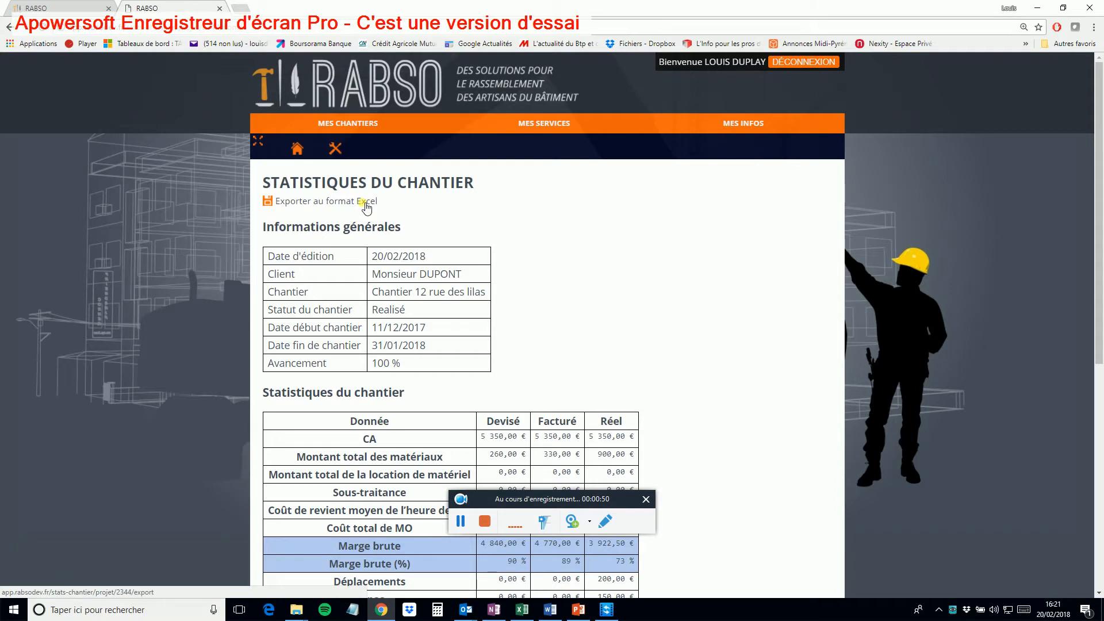
left_click(371, 208)
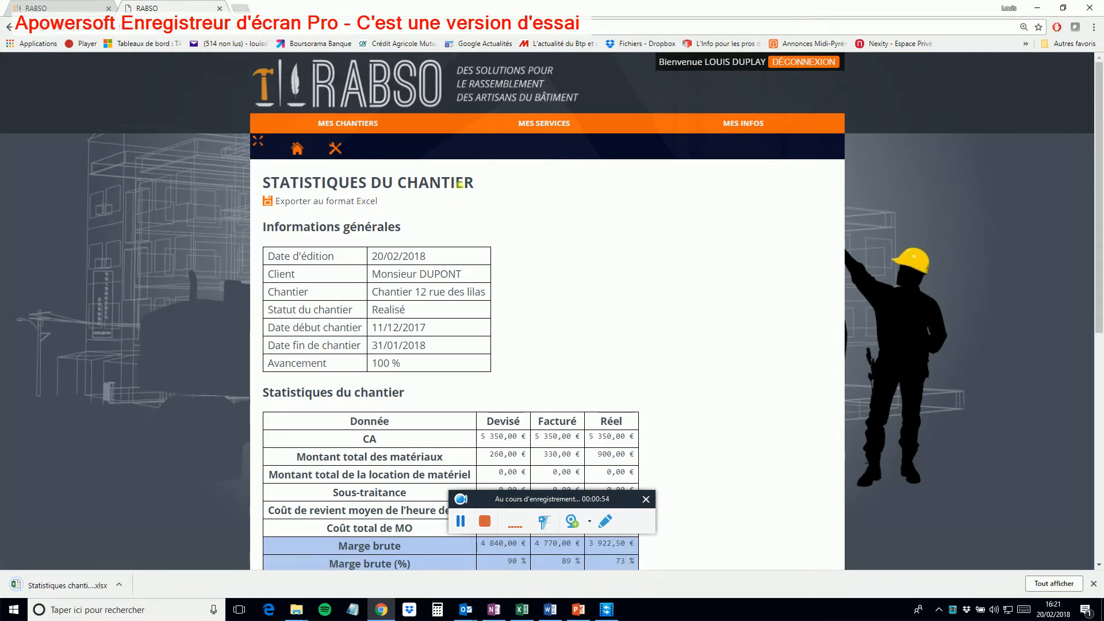
left_click(85, 580)
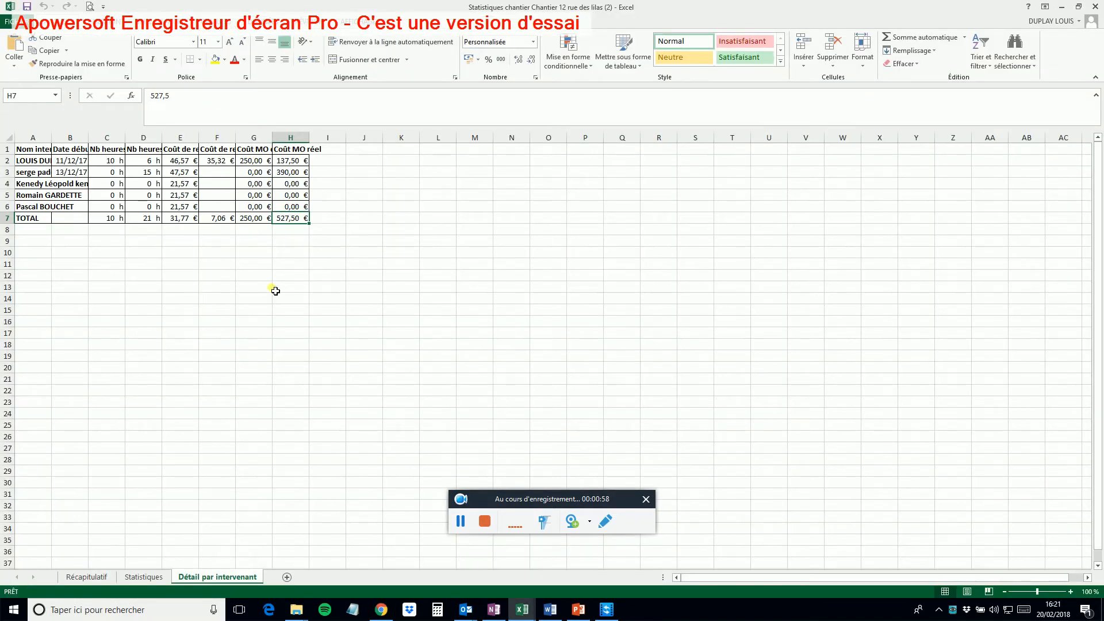
left_click(1096, 7)
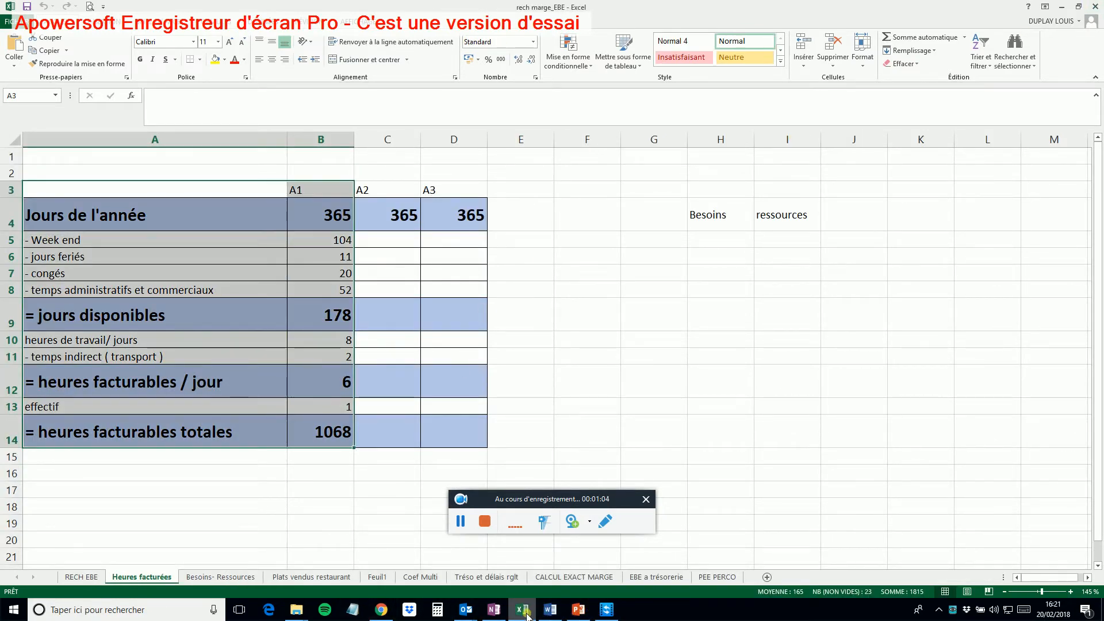
left_click(379, 610)
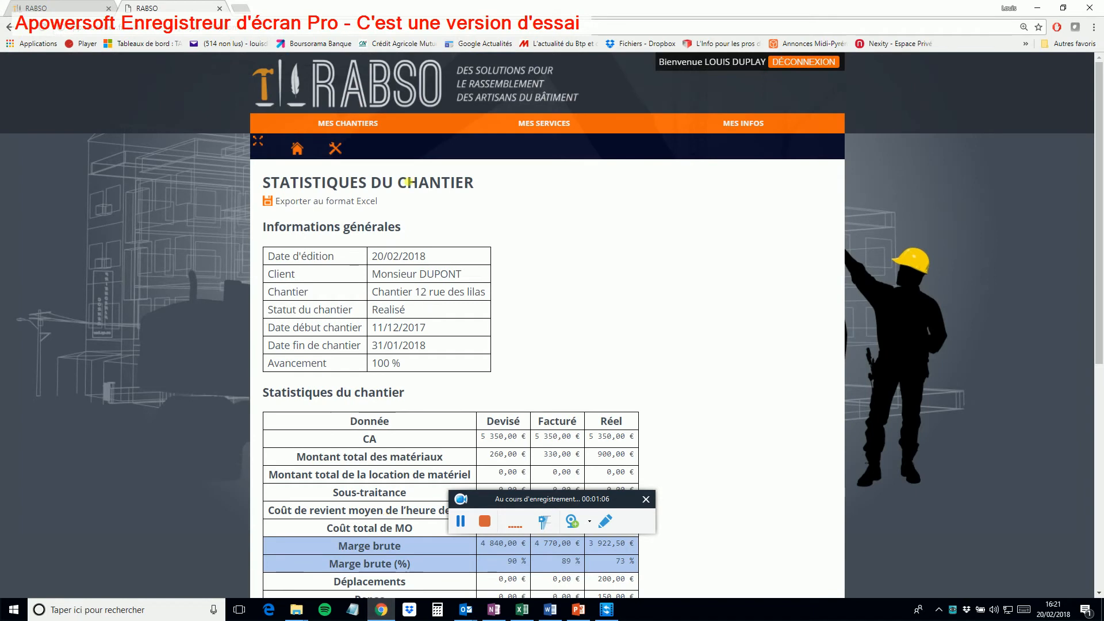
- Return to the clients list under Mes Chantiers and open the company-wide statistics by period
left_click(338, 127)
left_click(338, 128)
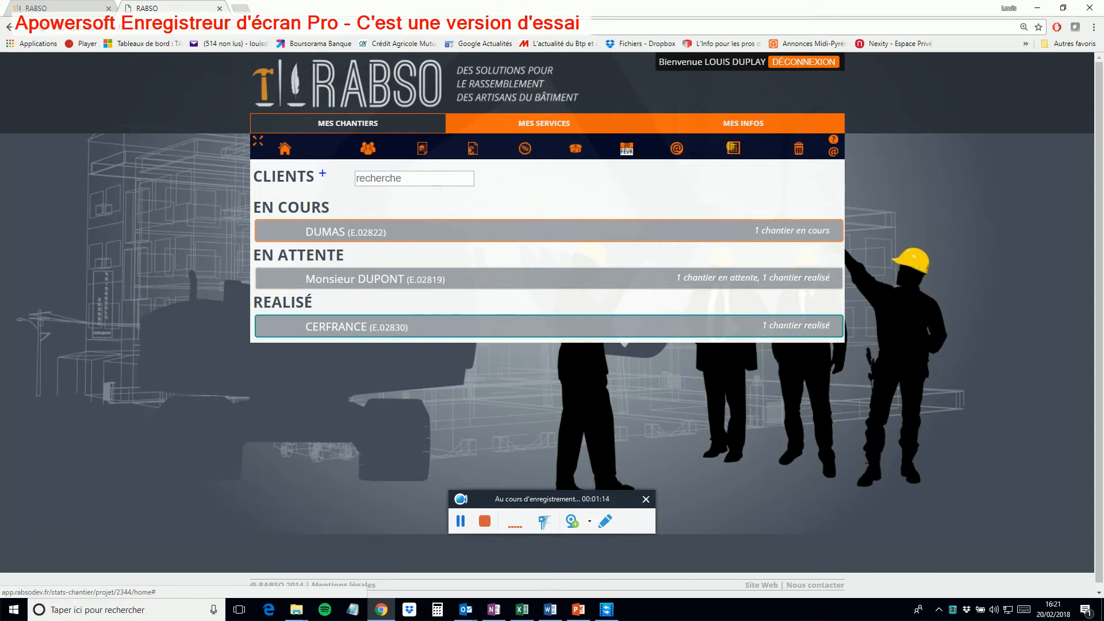
left_click(733, 149)
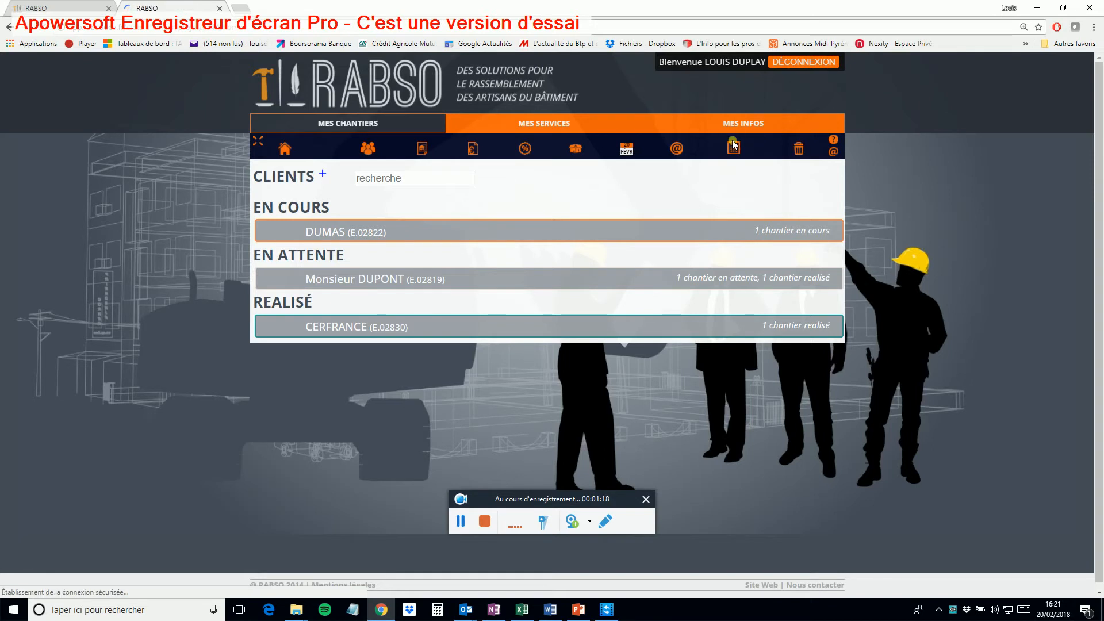
- Examine the period statistics tables for the Annulé, En Attente, En Cours, Perdu and Realisé worksites, down to the summary tables
scroll(745, 247, "down", 2)
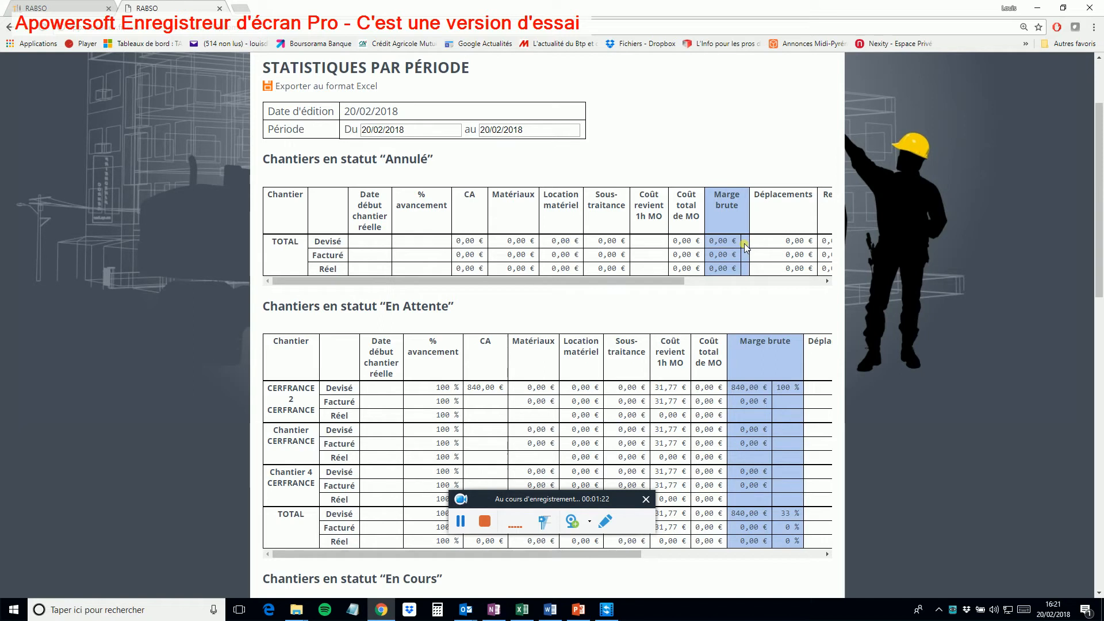
scroll(744, 243, "up", 1)
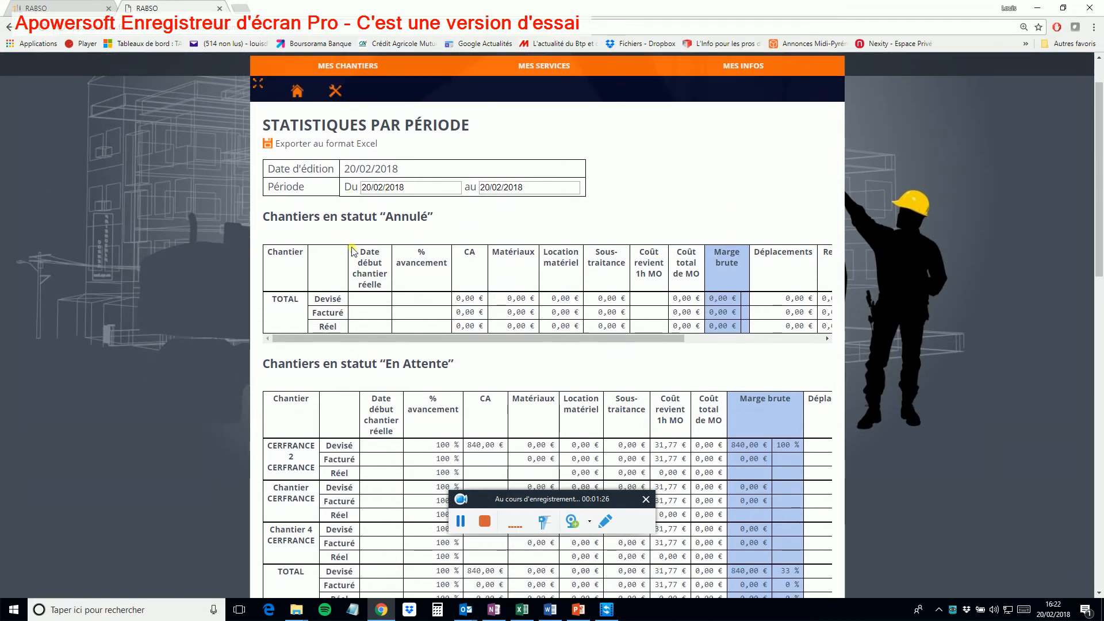
scroll(426, 248, "down", 3)
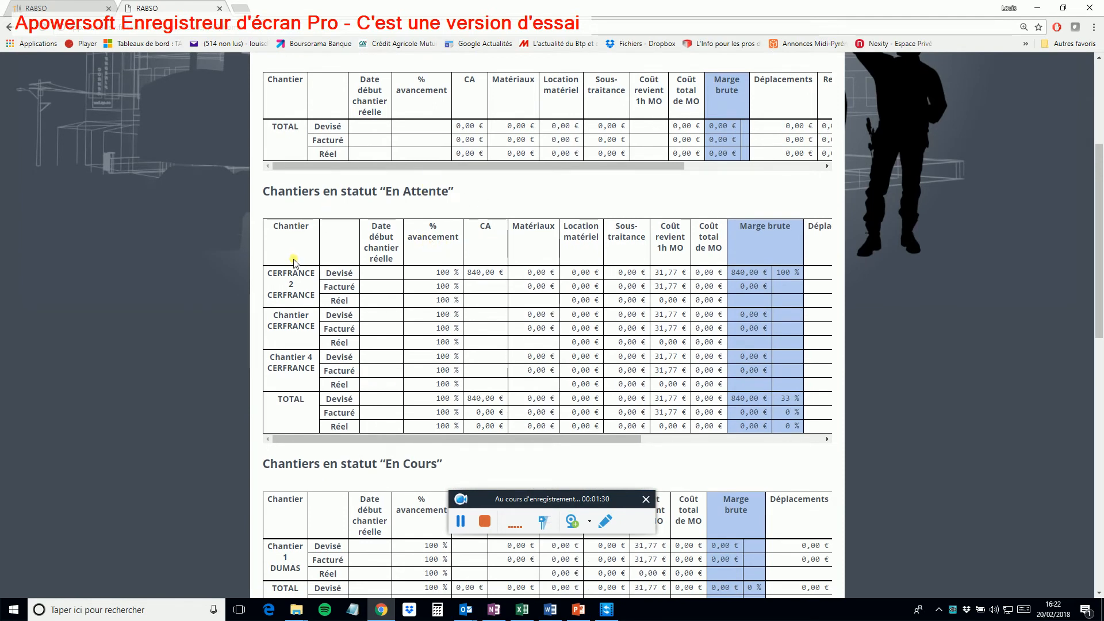
scroll(315, 296, "down", 4)
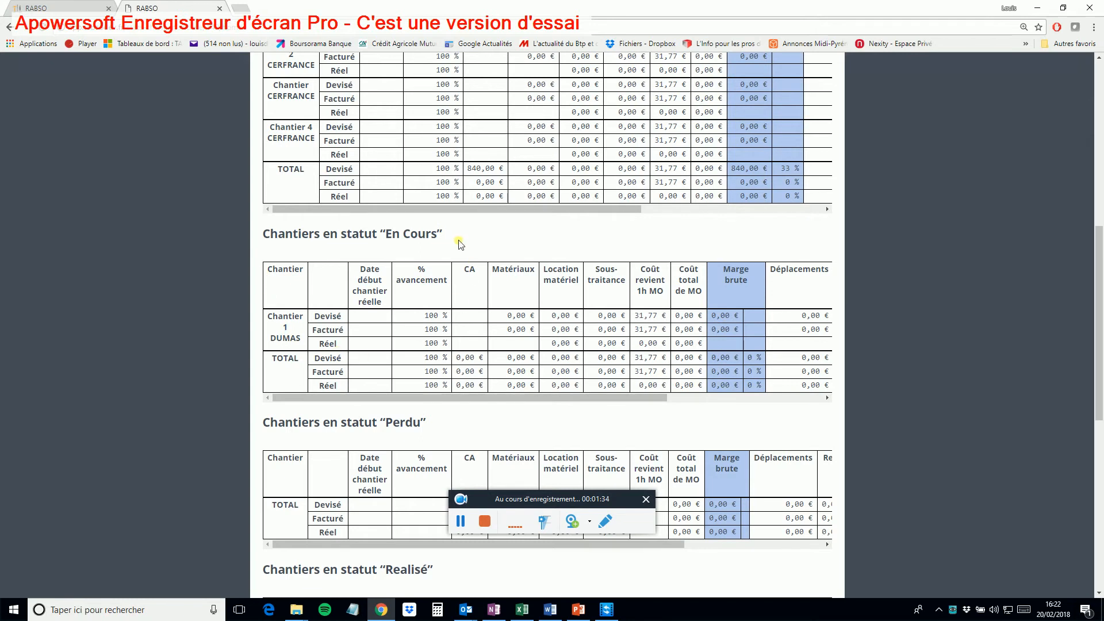
scroll(459, 242, "down", 1)
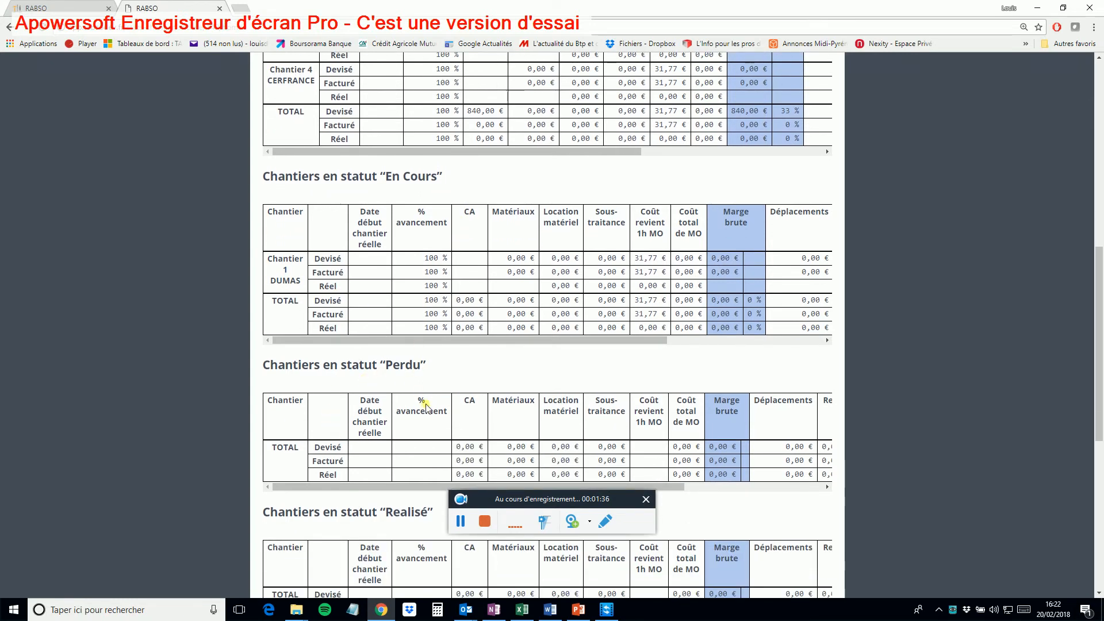
scroll(427, 414, "down", 2)
scroll(435, 460, "down", 1)
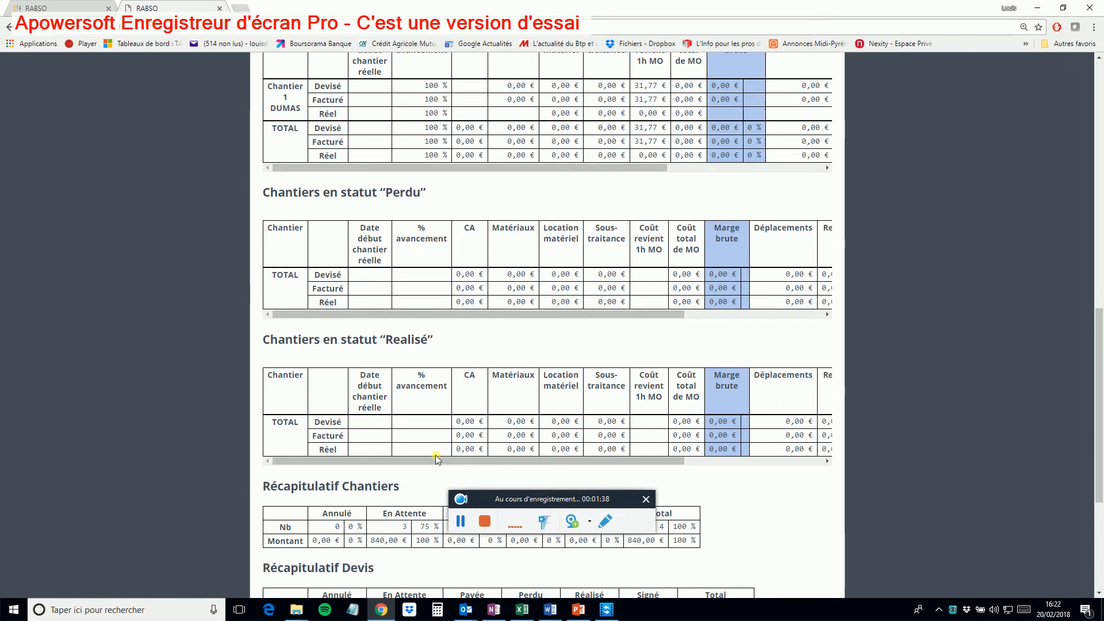
scroll(436, 460, "up", 6)
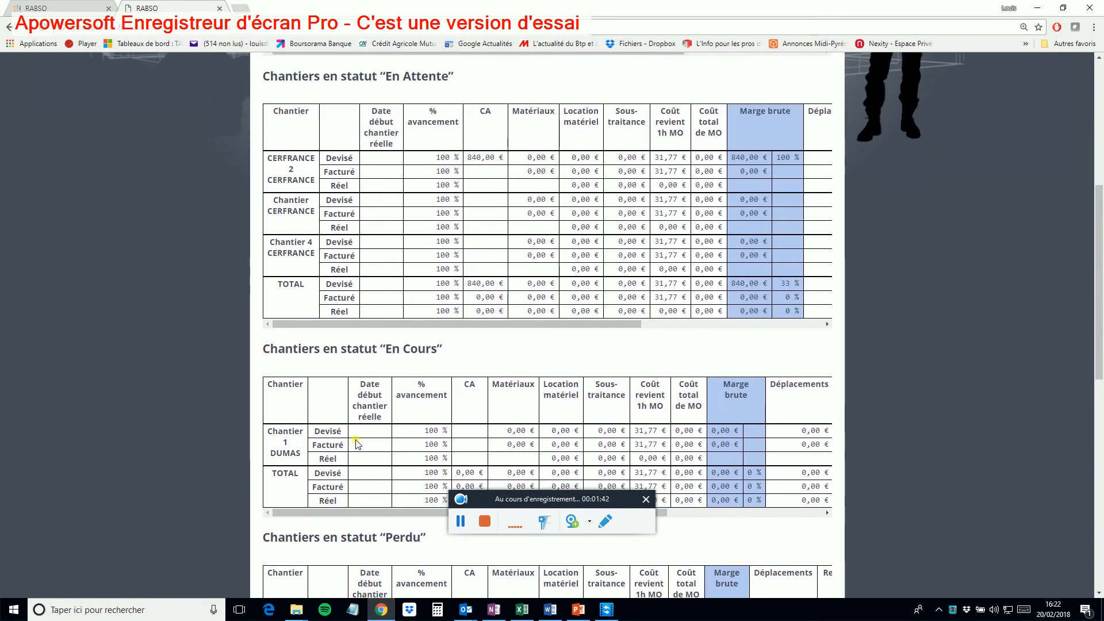
scroll(353, 447, "down", 1)
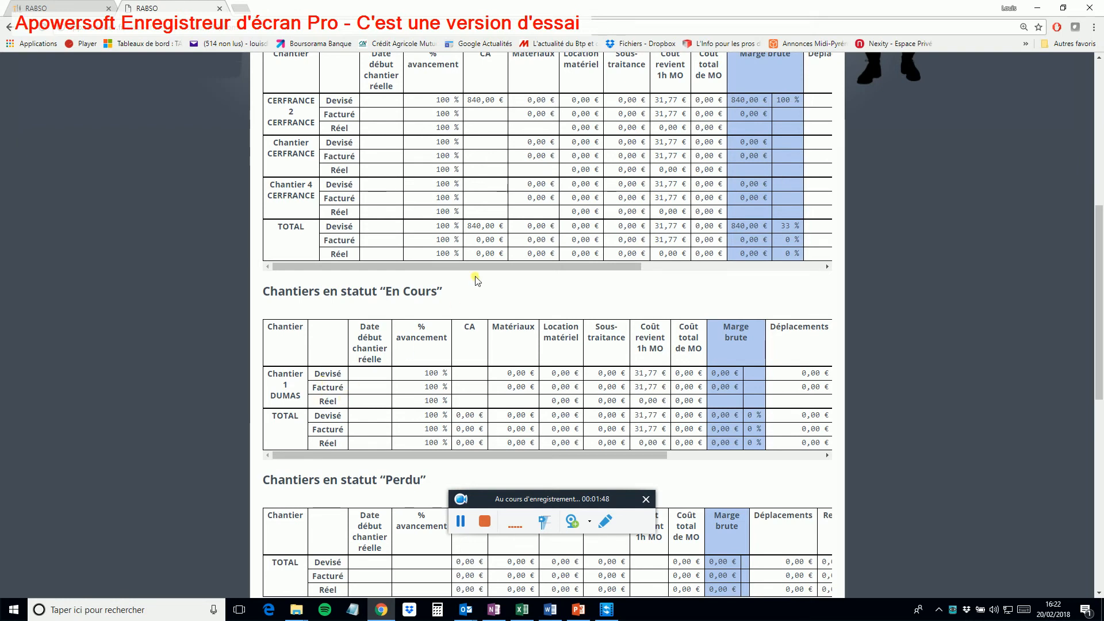
- Export the period statistics to Excel and highlight the start and end dates of the Période range
scroll(475, 279, "up", 7)
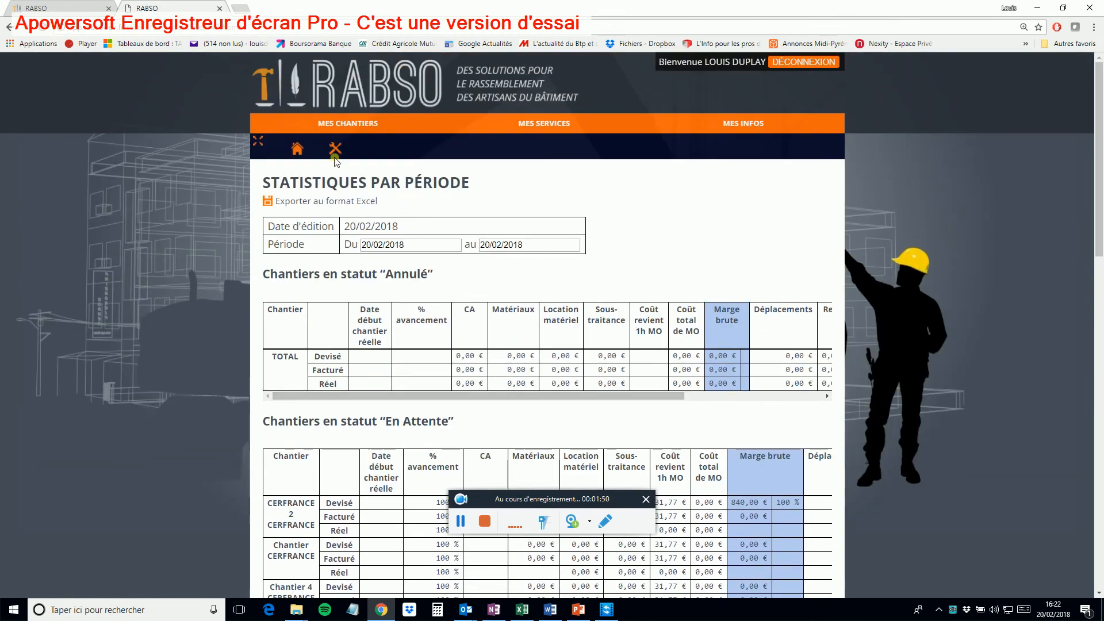
left_click(343, 206)
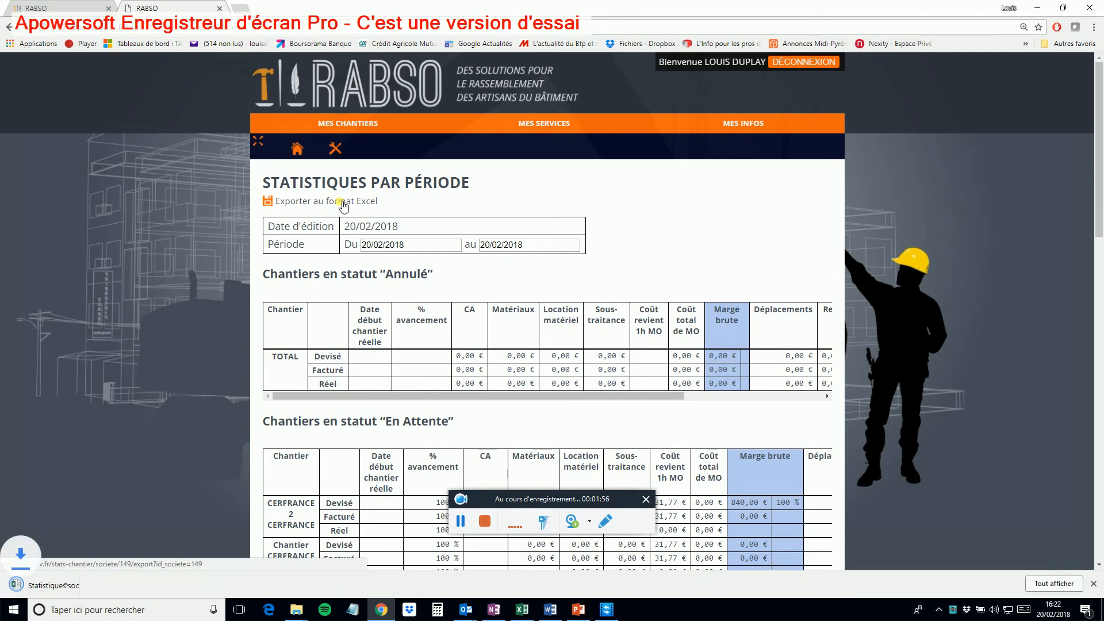
left_click_drag(362, 245, 442, 253)
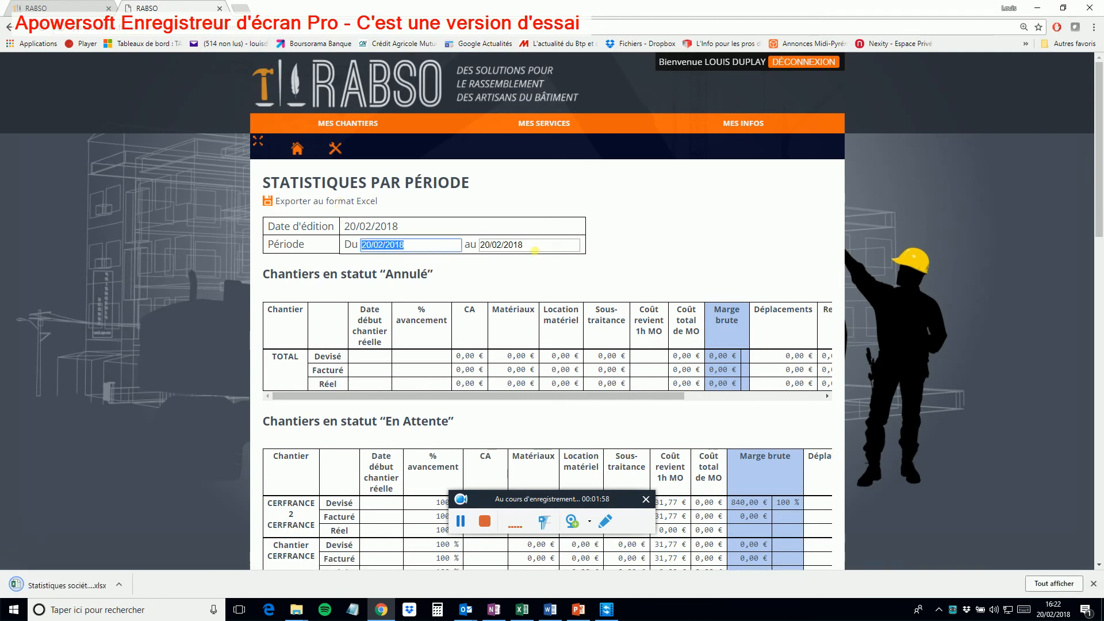
left_click_drag(523, 246, 478, 247)
- Open the exported company statistics workbook to view its Récapitulatif sheet, close it and switch back to RABSO in Chrome
left_click(94, 587)
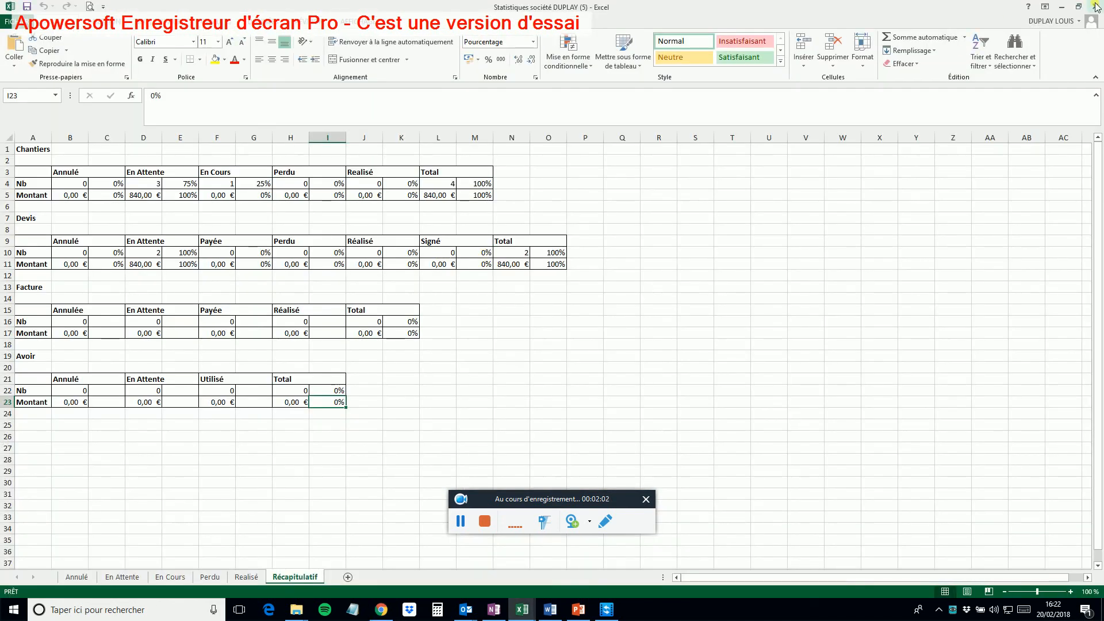
left_click(1095, 7)
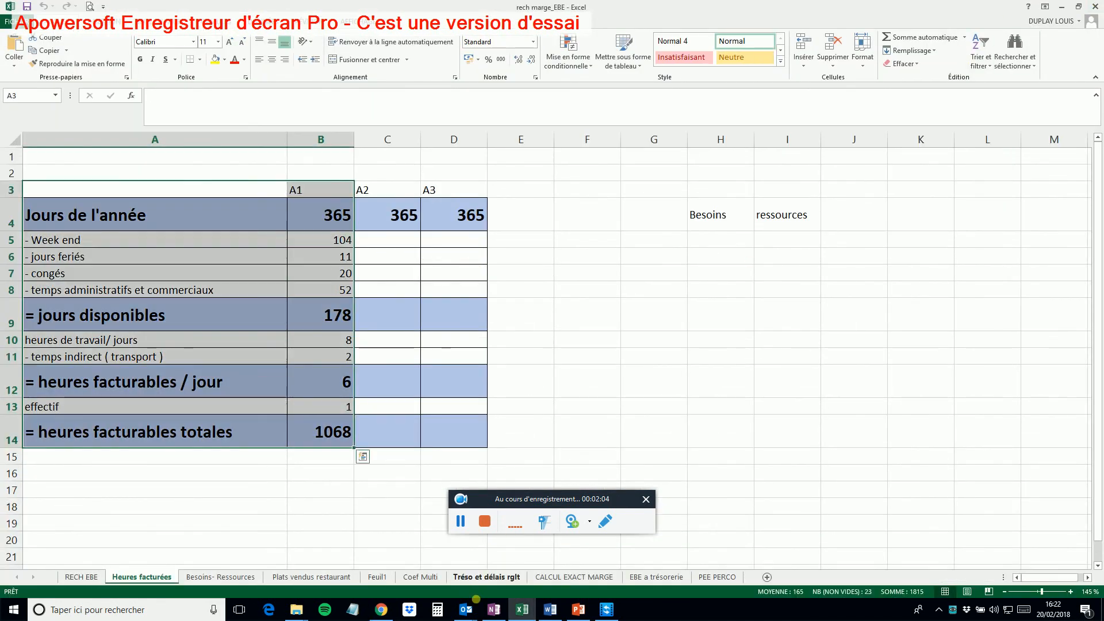
left_click(381, 609)
left_click(577, 268)
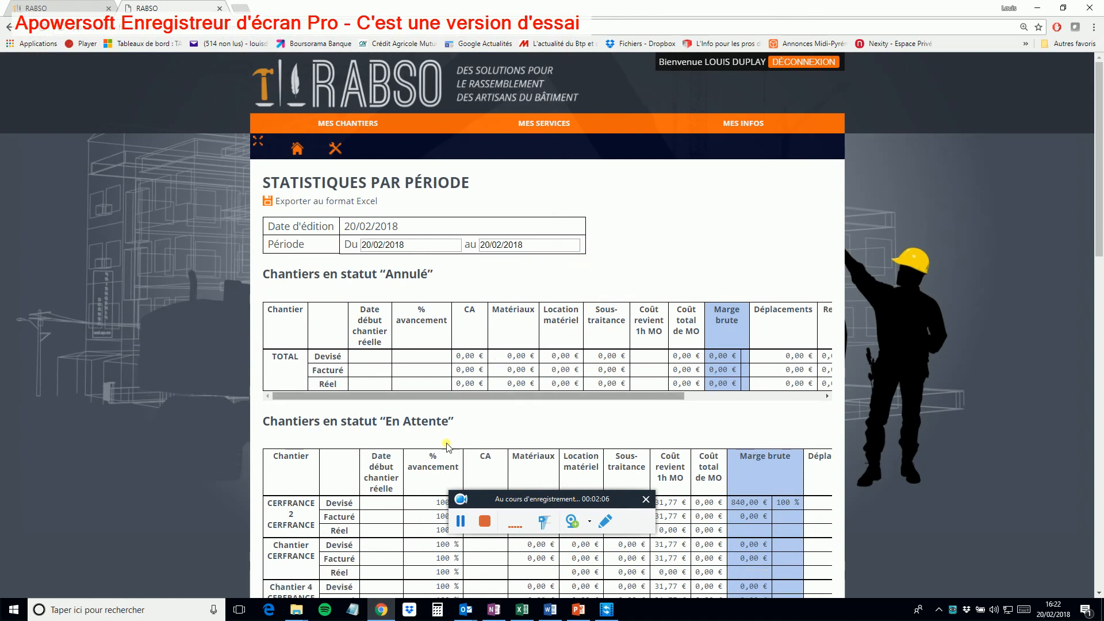